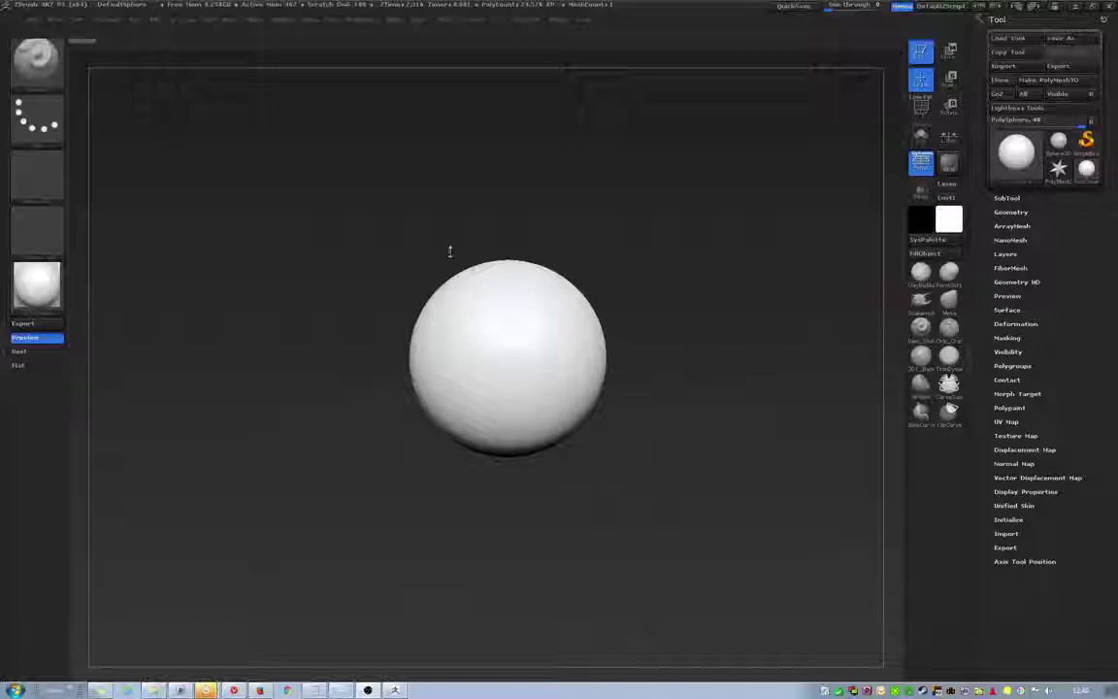
Select the hair_unwrapped curve brush from the brush library
{"action": "left_click_drag", "start_coordinate": [528, 283], "coordinate": [510, 278]}
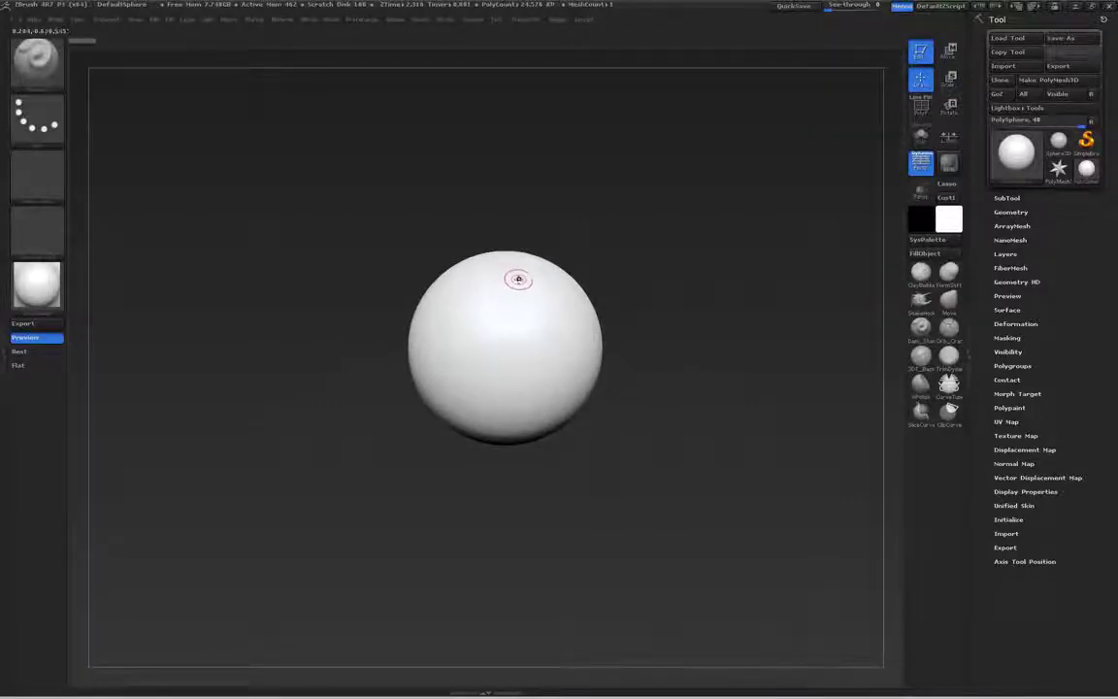
{"action": "key", "text": "space"}
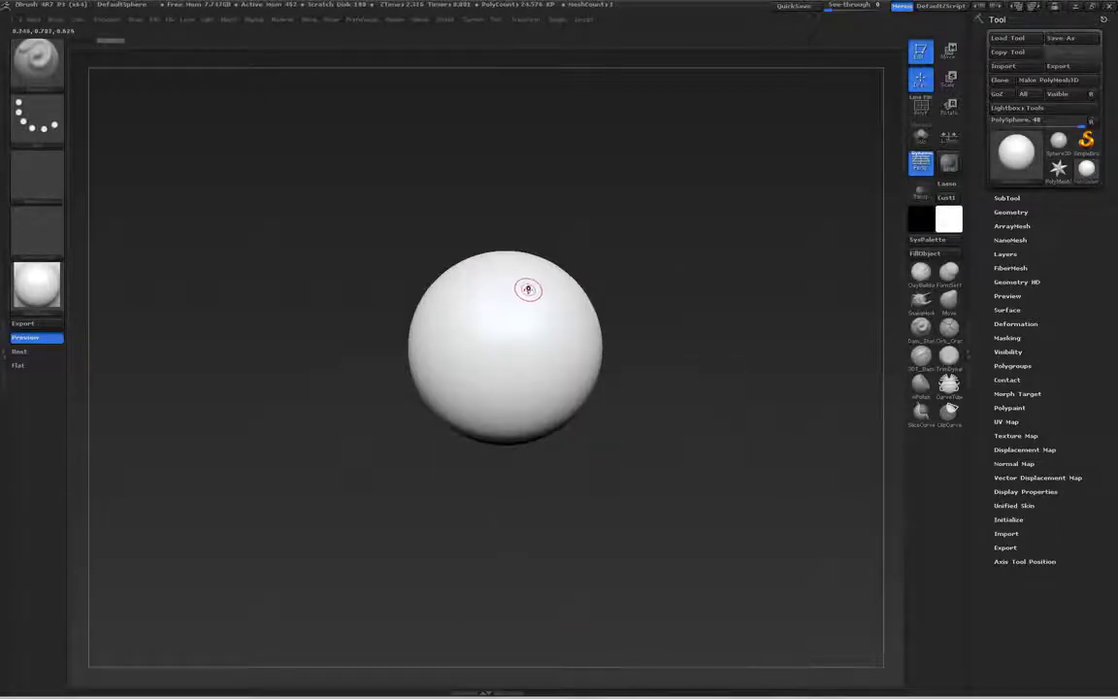
{"action": "key", "text": "b"}
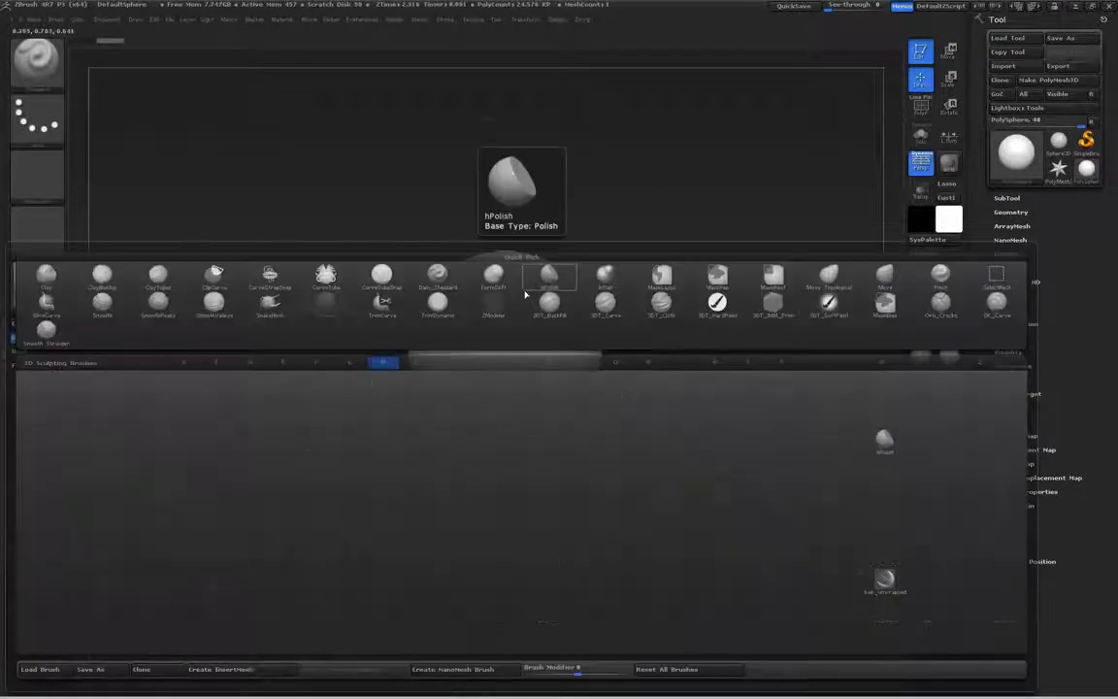
{"action": "left_click", "coordinate": [885, 581]}
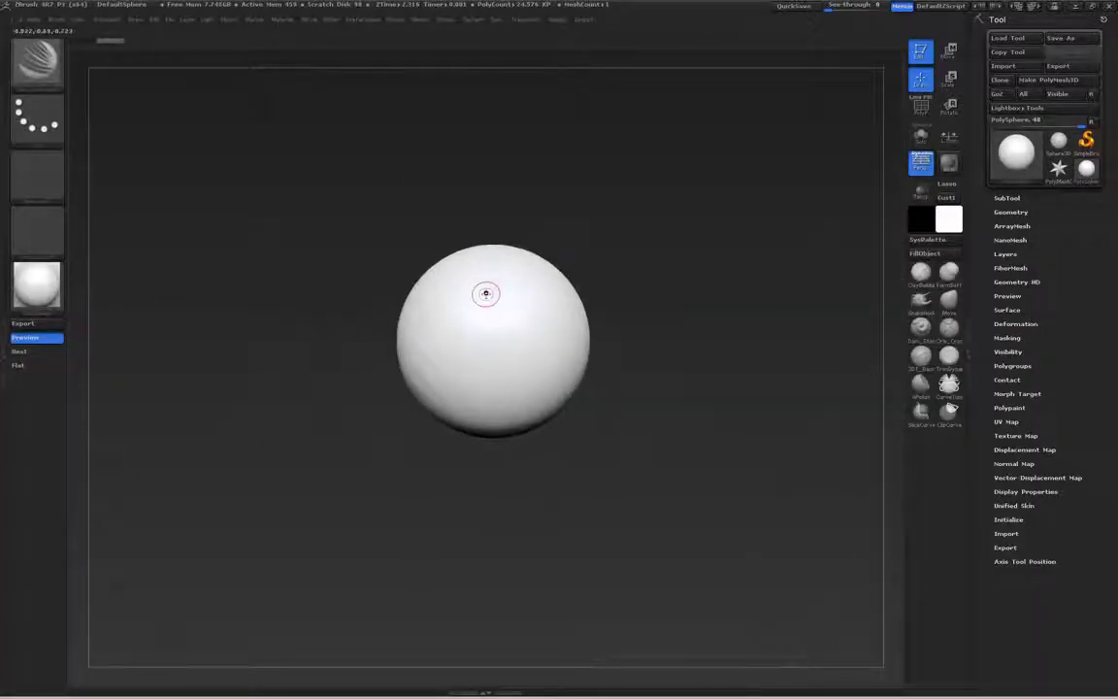
Draw a curved Hair strand from the sphere's upper left past its lower right
{"action": "key", "text": "s"}
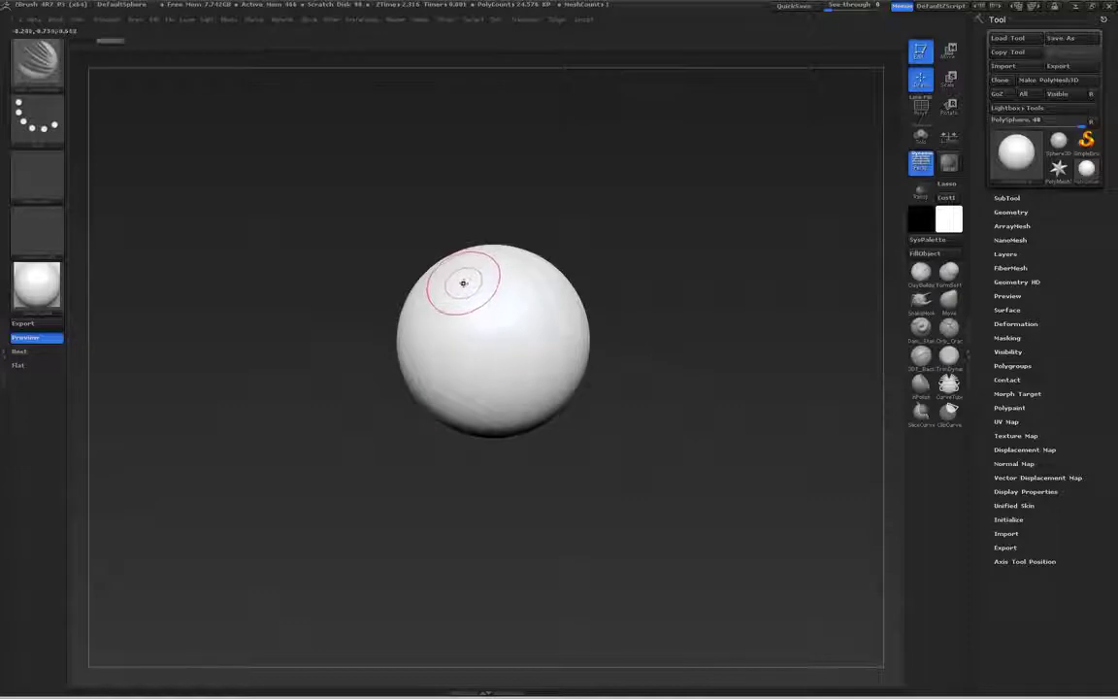
{"action": "key", "text": "b"}
{"action": "left_click", "coordinate": [273, 323]}
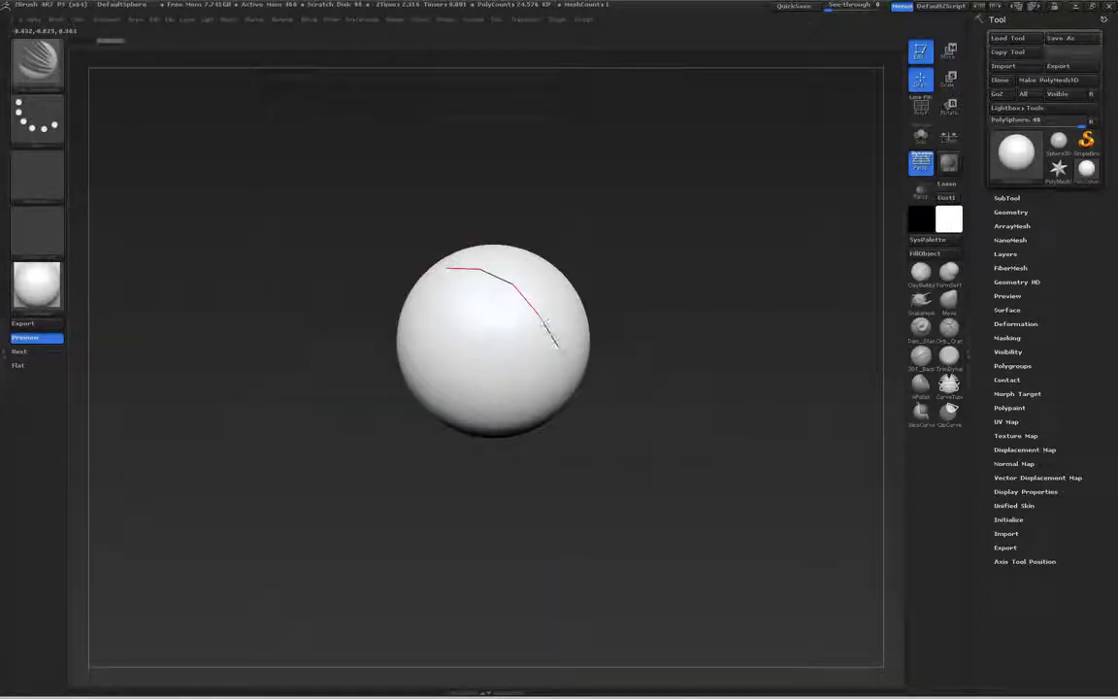
{"action": "left_click_drag", "start_coordinate": [661, 395], "coordinate": [519, 164]}
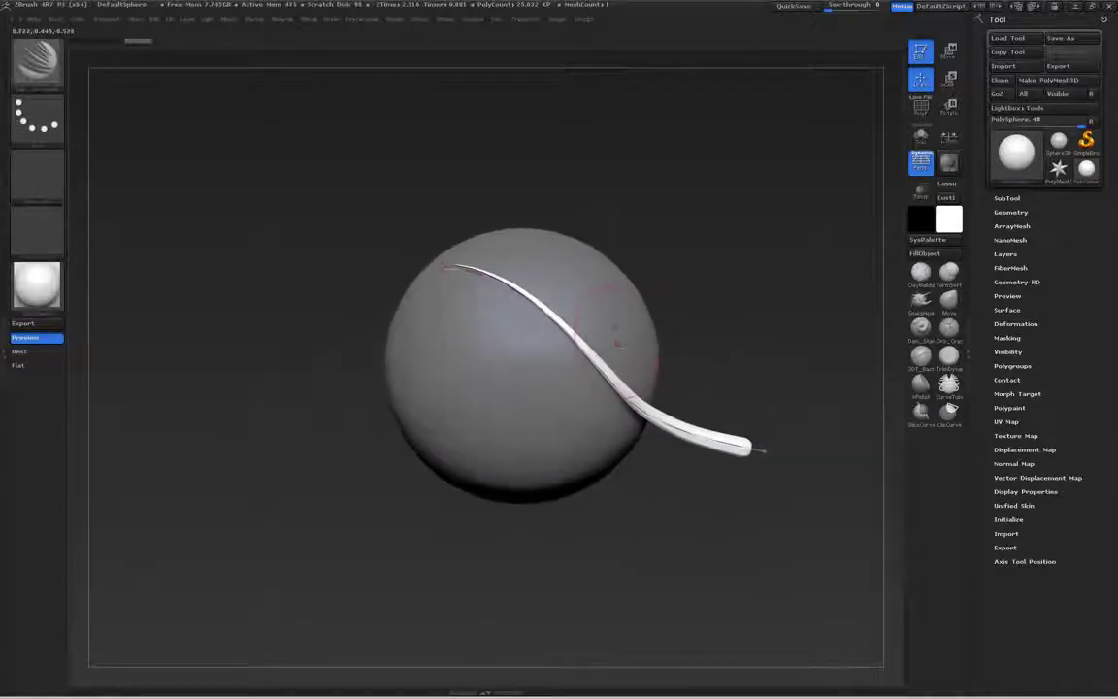
Adjust the Stroke Curve Modifiers size curve and rebuild the strand as a thicker, tapering ribbon
{"action": "left_click", "coordinate": [448, 19]}
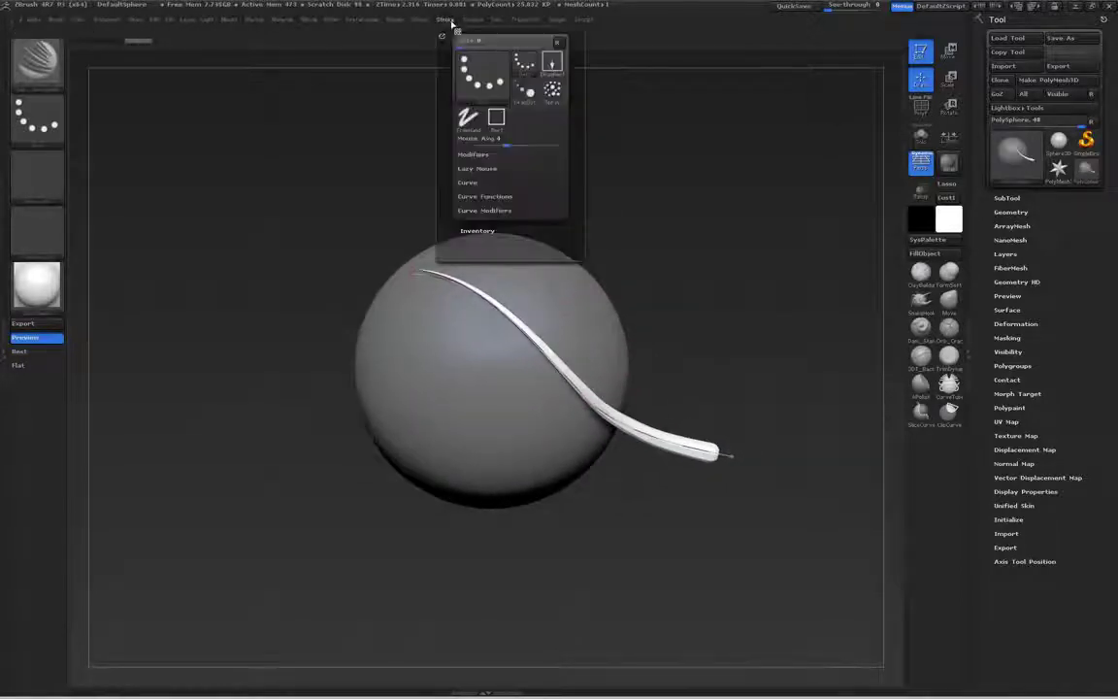
{"action": "left_click", "coordinate": [482, 210]}
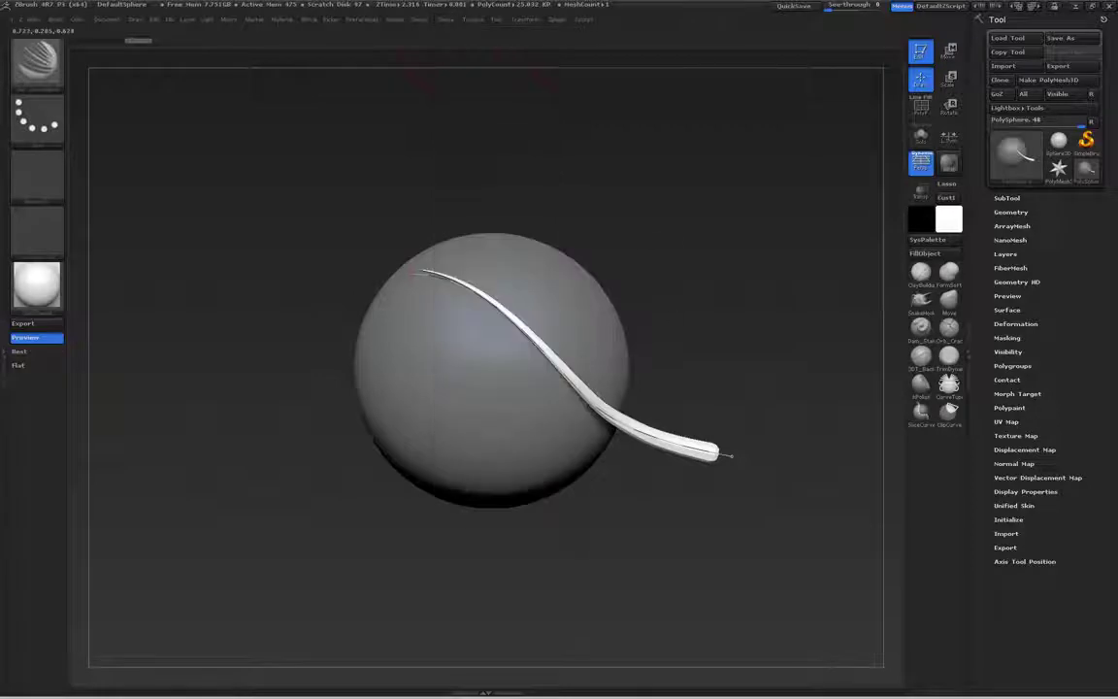
{"action": "mouse_move", "coordinate": [570, 372]}
{"action": "right_mouse_down"}
{"action": "mouse_move", "coordinate": [558, 328]}
{"action": "mouse_move", "coordinate": [561, 369]}
{"action": "mouse_move", "coordinate": [544, 328]}
{"action": "mouse_move", "coordinate": [517, 323]}
{"action": "right_mouse_up"}
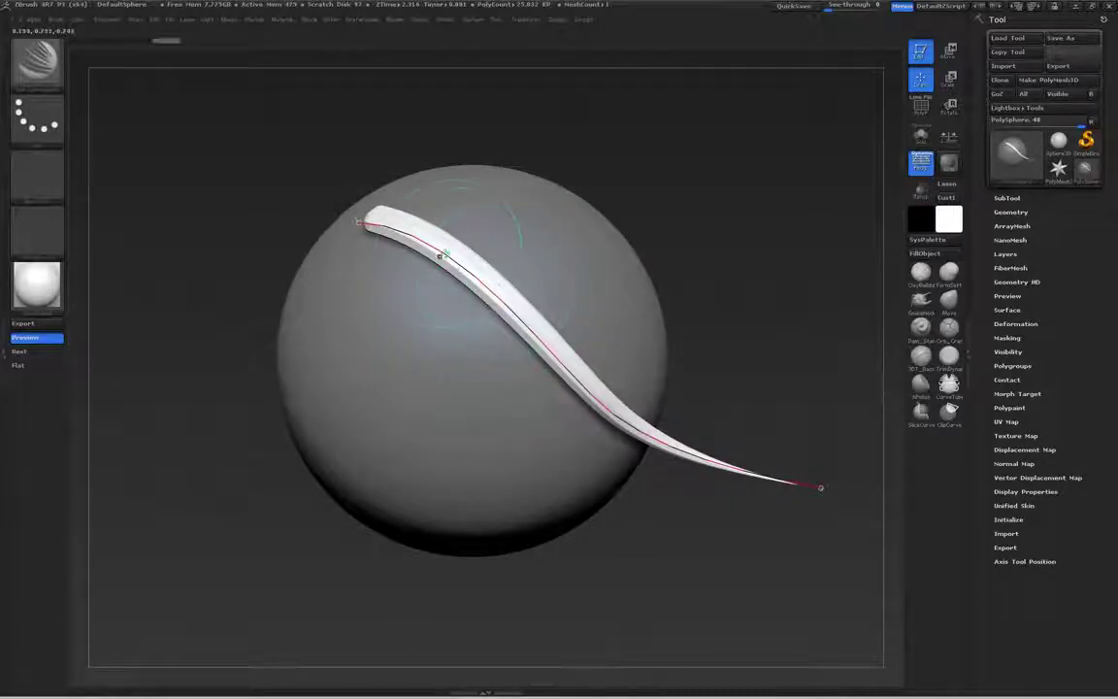
{"action": "left_click", "coordinate": [565, 249]}
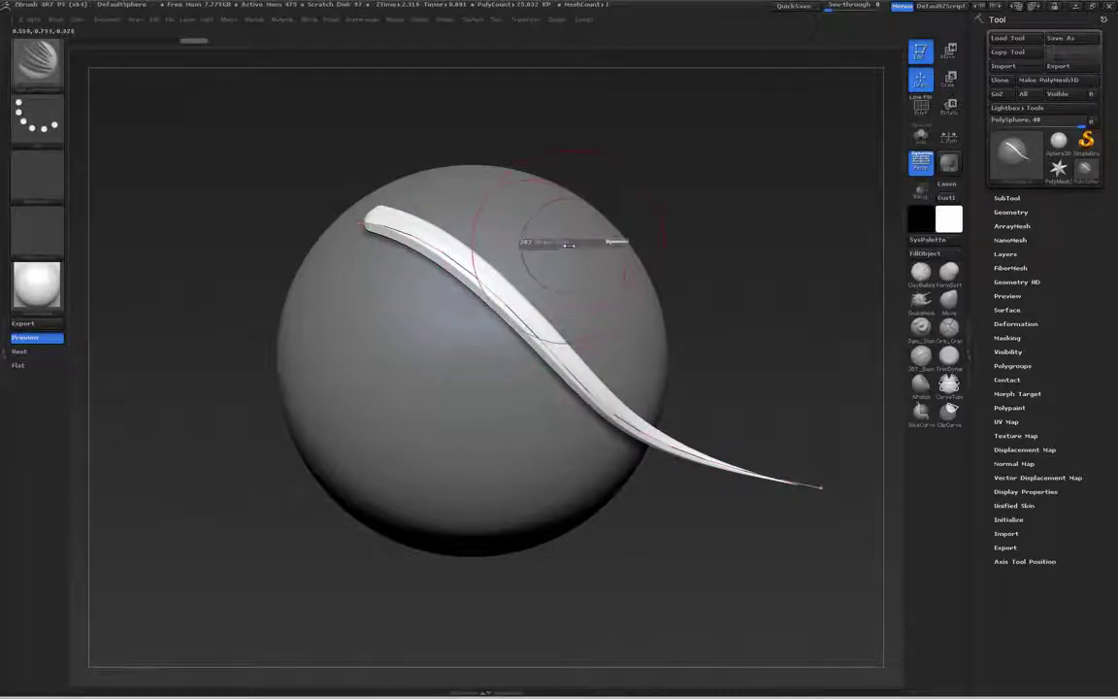
{"action": "left_click", "coordinate": [483, 271]}
{"action": "right_click_drag", "start_coordinate": [484, 271], "coordinate": [483, 303], "text": "alt"}
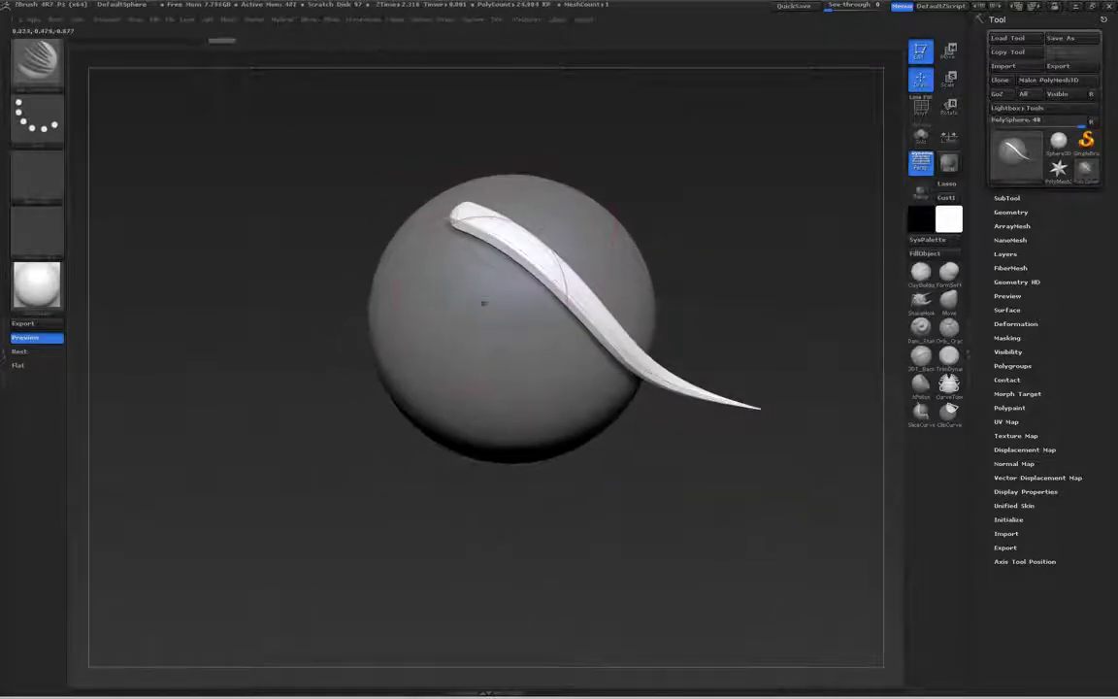
Draw a second strand just below the first using the Hair06 mesh
{"action": "key", "text": "m"}
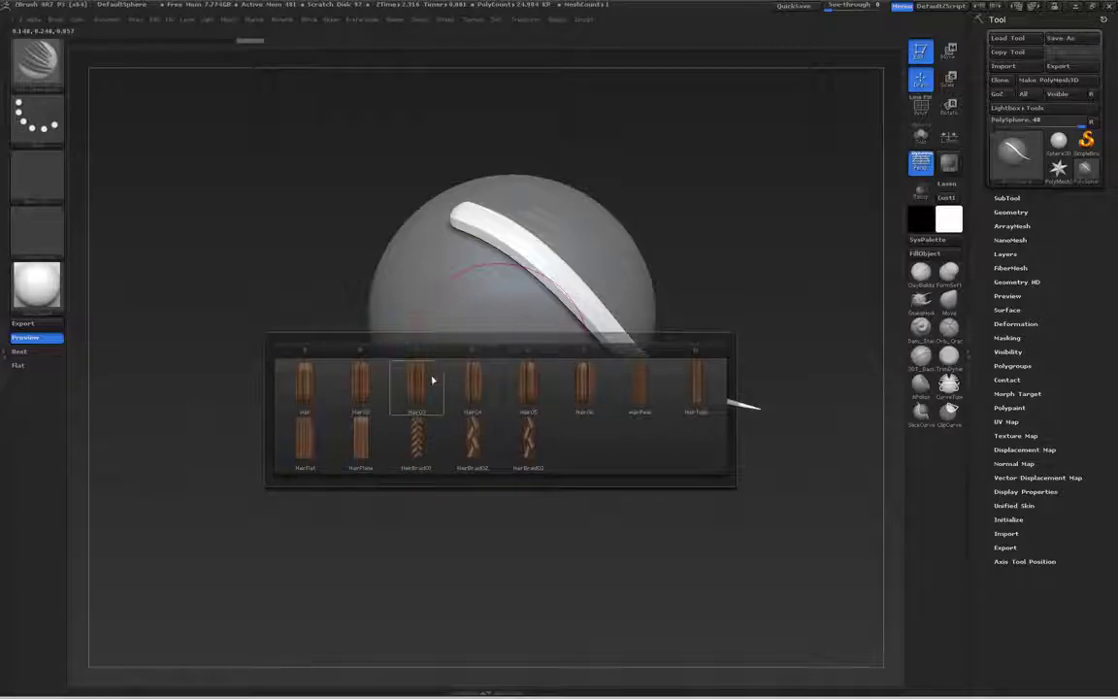
{"action": "mouse_move", "coordinate": [527, 386]}
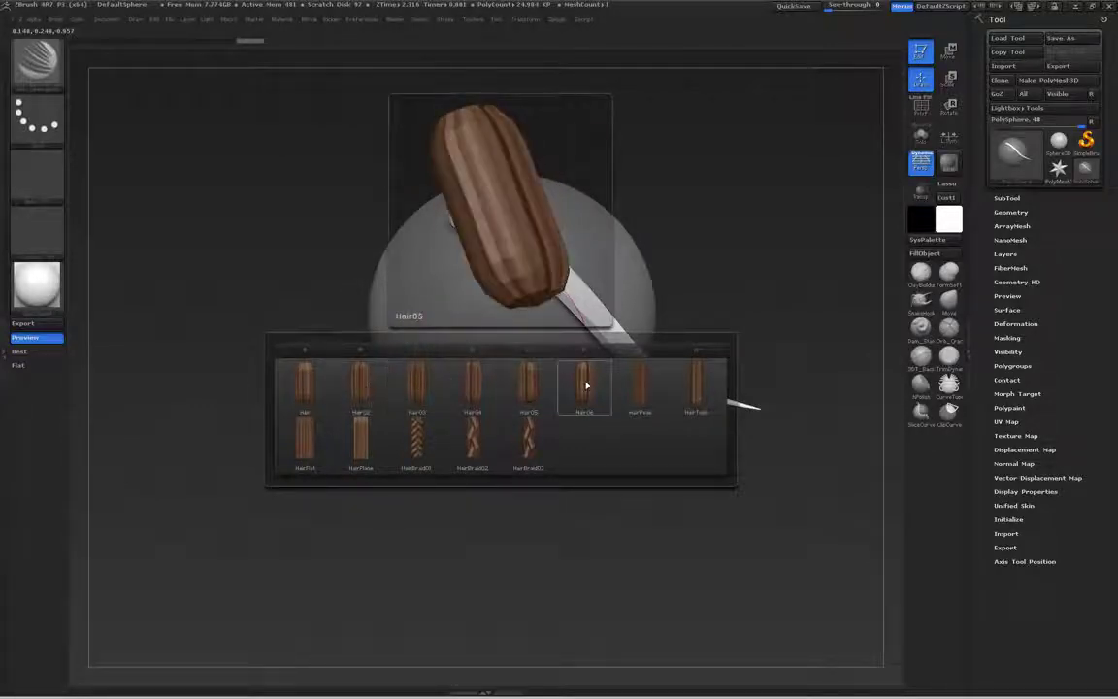
{"action": "left_click", "coordinate": [585, 385]}
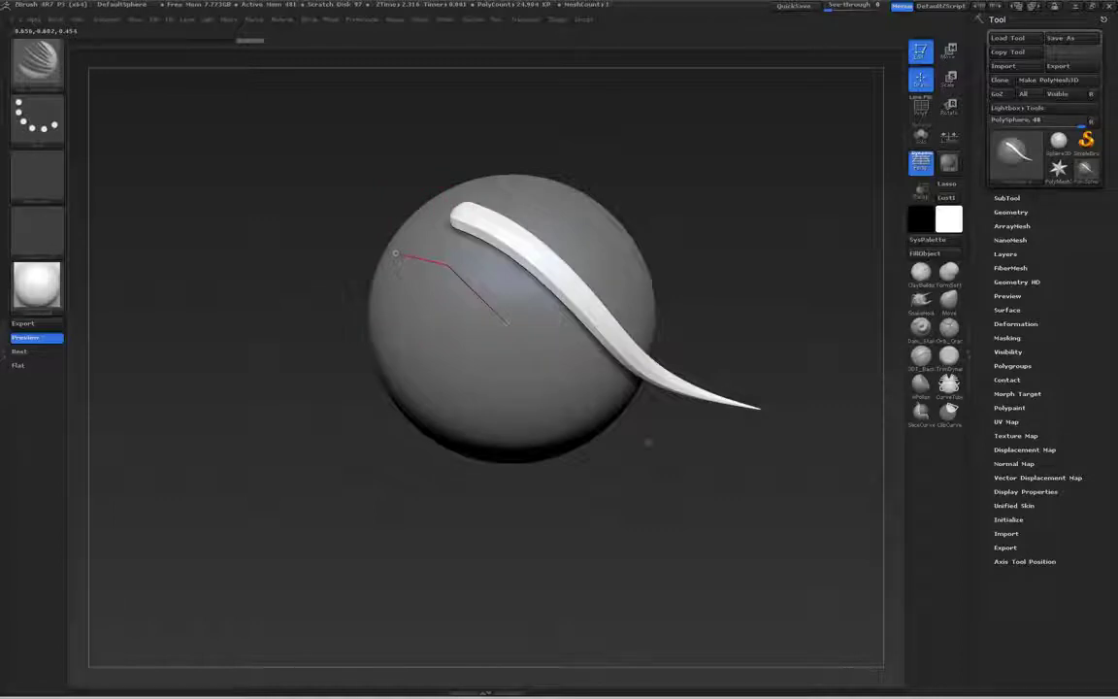
{"action": "left_click_drag", "start_coordinate": [721, 461], "coordinate": [693, 418]}
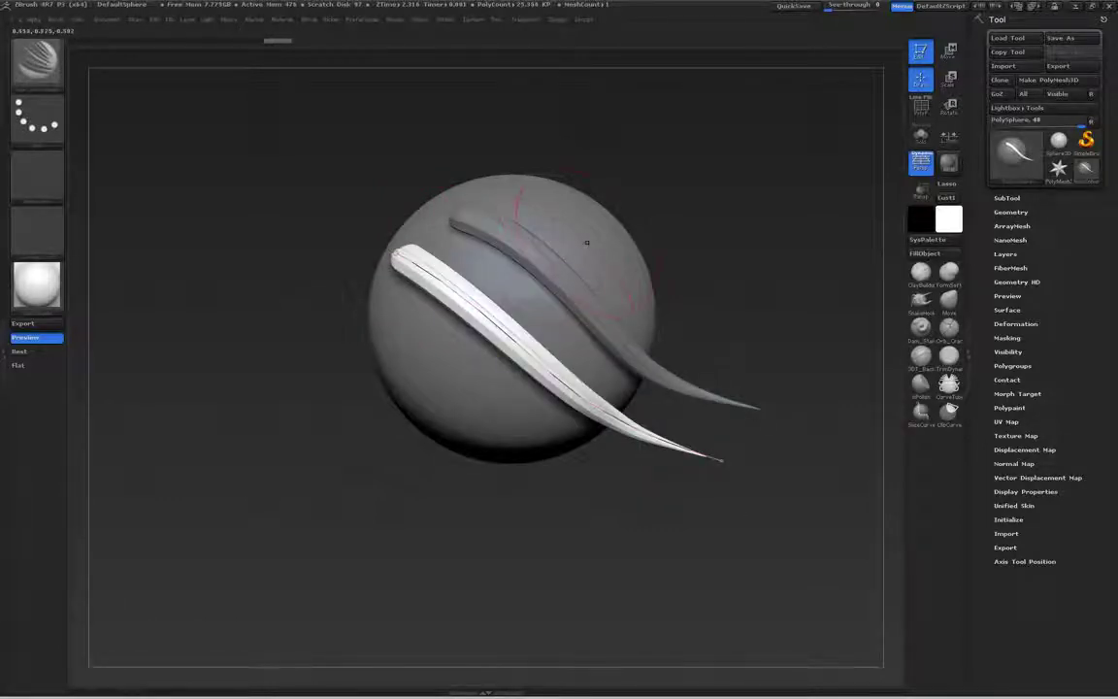
Switch the strand insert mesh to HairTube for the next strand
{"action": "mouse_move", "coordinate": [586, 243]}
{"action": "left_mouse_down"}
{"action": "mouse_move", "coordinate": [640, 233]}
{"action": "mouse_move", "coordinate": [563, 250]}
{"action": "left_mouse_up"}
{"action": "key", "text": "m"}
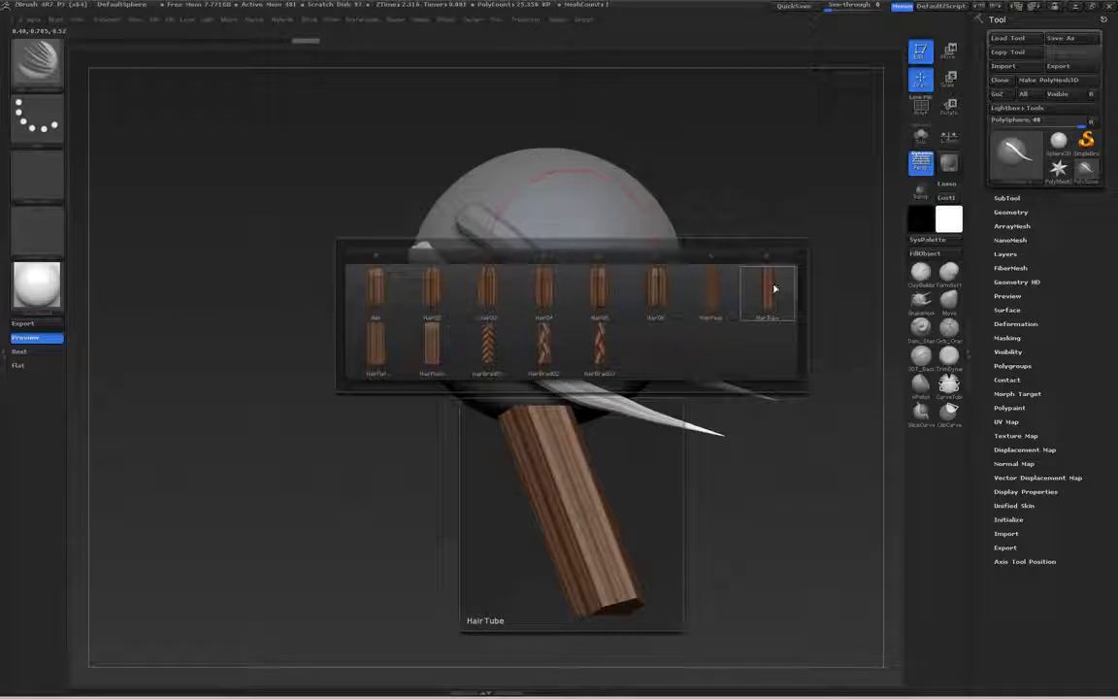
{"action": "left_click", "coordinate": [716, 288]}
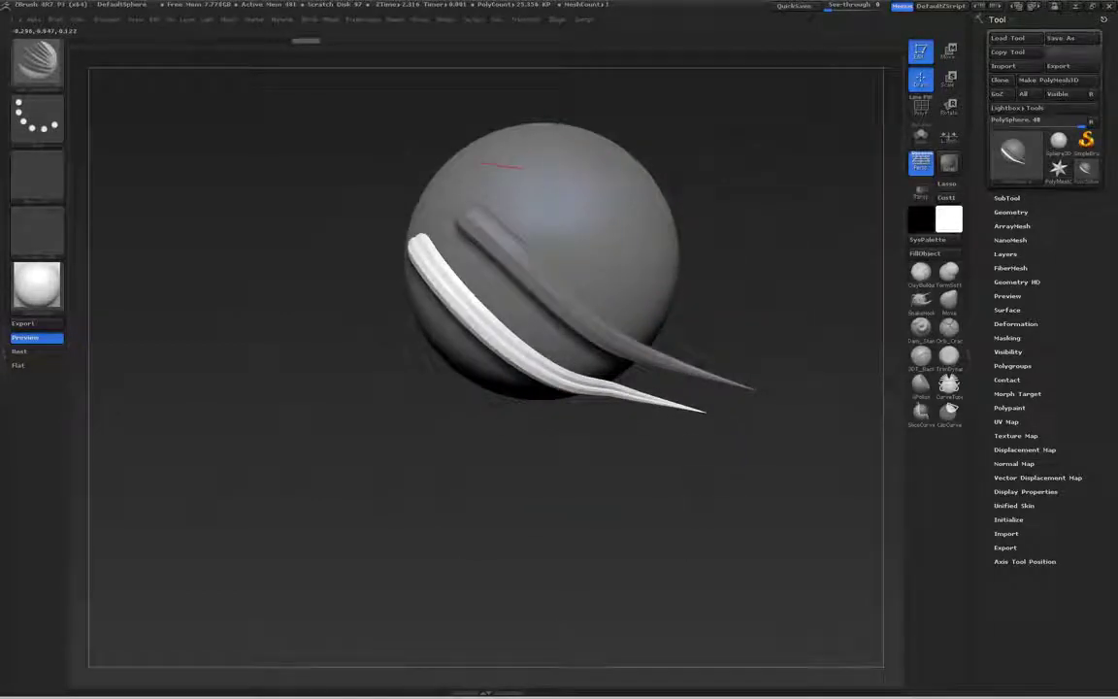
Draw a third strand, then hide the sphere so only the three strands show
{"action": "mouse_move", "coordinate": [573, 194]}
{"action": "left_mouse_down"}
{"action": "mouse_move", "coordinate": [677, 304]}
{"action": "mouse_move", "coordinate": [673, 349]}
{"action": "mouse_move", "coordinate": [593, 252]}
{"action": "mouse_move", "coordinate": [485, 240]}
{"action": "mouse_move", "coordinate": [354, 249]}
{"action": "left_mouse_up"}
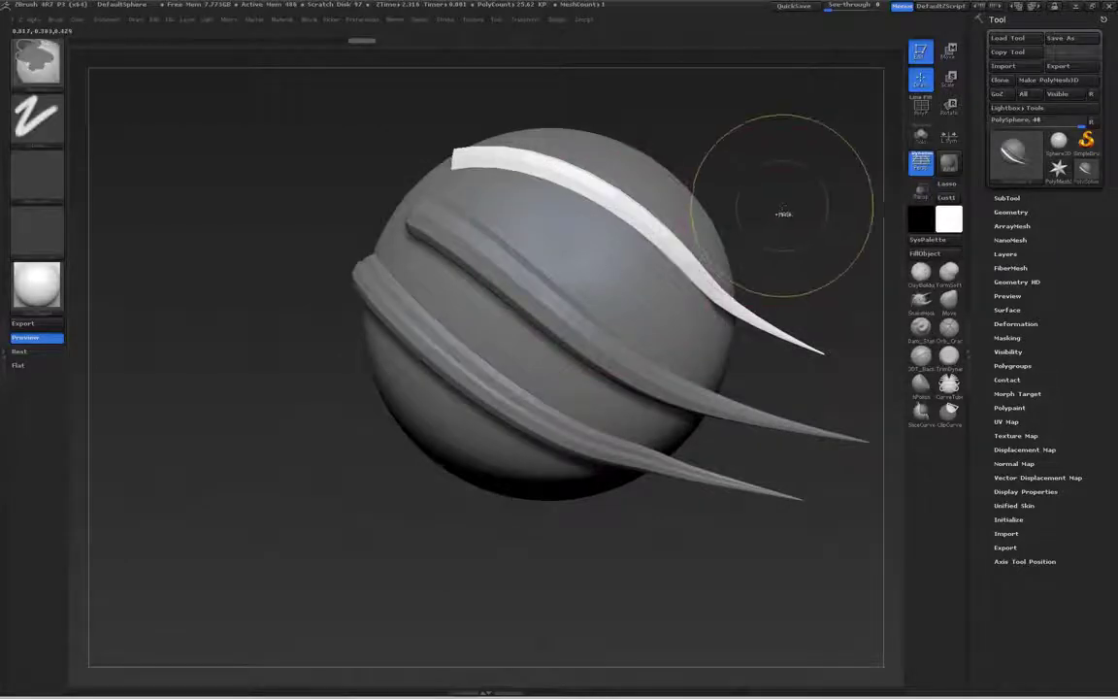
{"action": "left_click", "coordinate": [595, 276], "text": "ctrl+shift"}
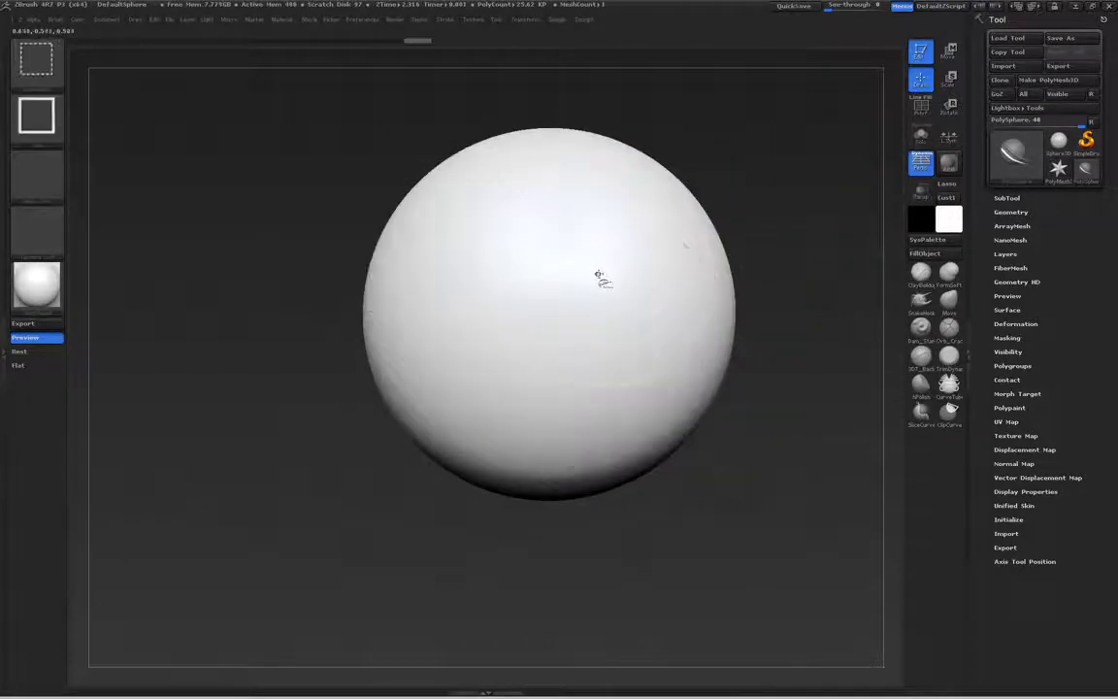
{"action": "left_click", "coordinate": [602, 278], "text": "ctrl+shift"}
{"action": "left_click_drag", "start_coordinate": [598, 279], "coordinate": [584, 257]}
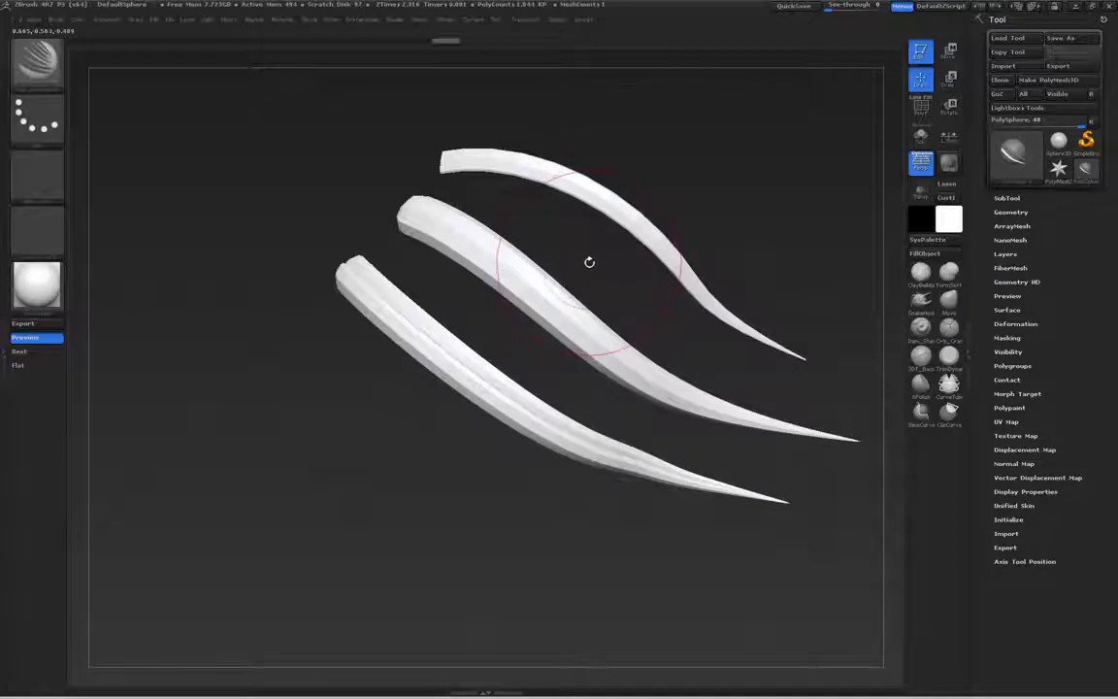
Use SubTool Split Hidden to separate the sphere and strands into different subtools
{"action": "left_click", "coordinate": [1007, 198]}
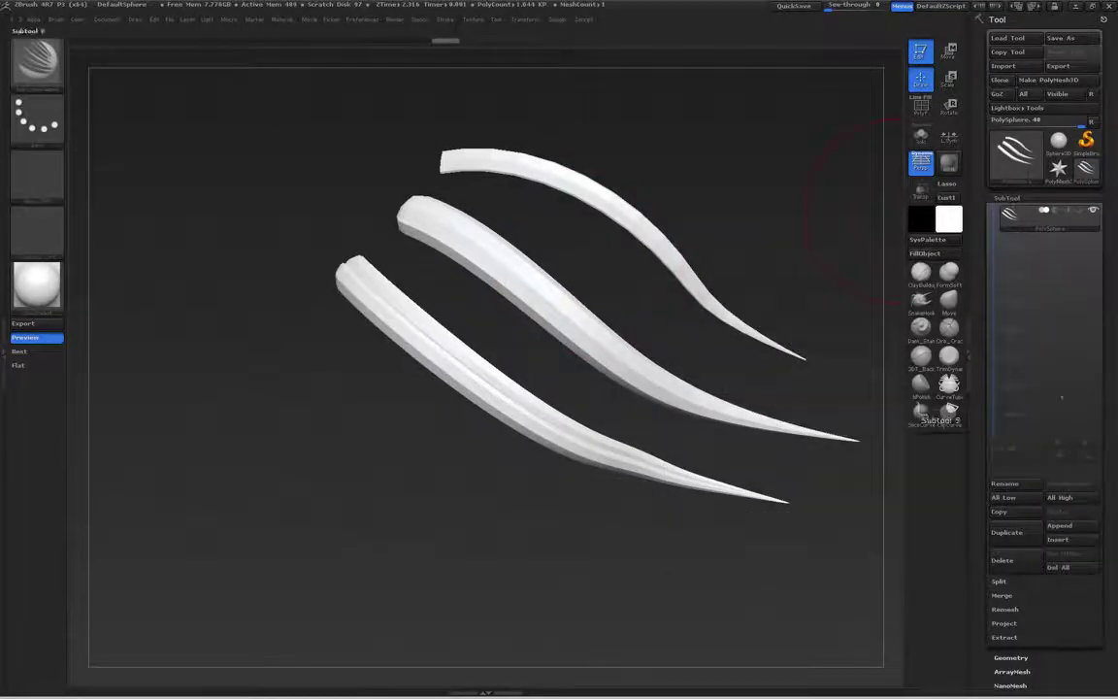
{"action": "left_click", "coordinate": [1000, 581]}
{"action": "left_click", "coordinate": [1016, 596]}
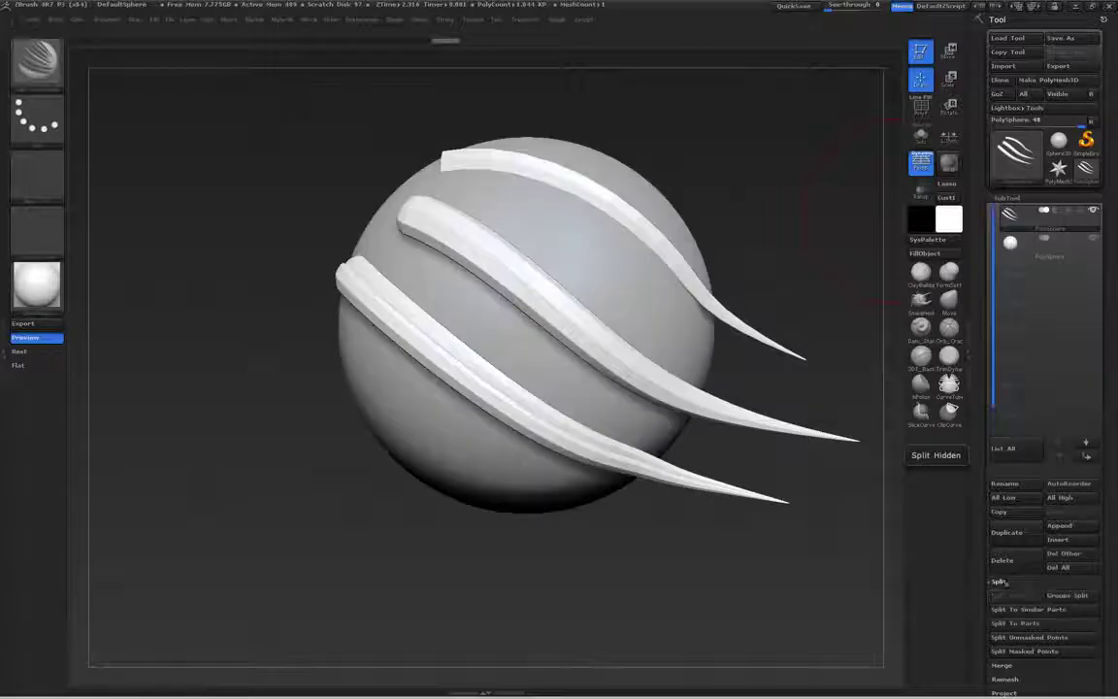
{"action": "mouse_move", "coordinate": [686, 237]}
{"action": "left_mouse_down"}
{"action": "mouse_move", "coordinate": [651, 251]}
{"action": "mouse_move", "coordinate": [497, 226]}
{"action": "mouse_move", "coordinate": [543, 260]}
{"action": "left_mouse_up"}
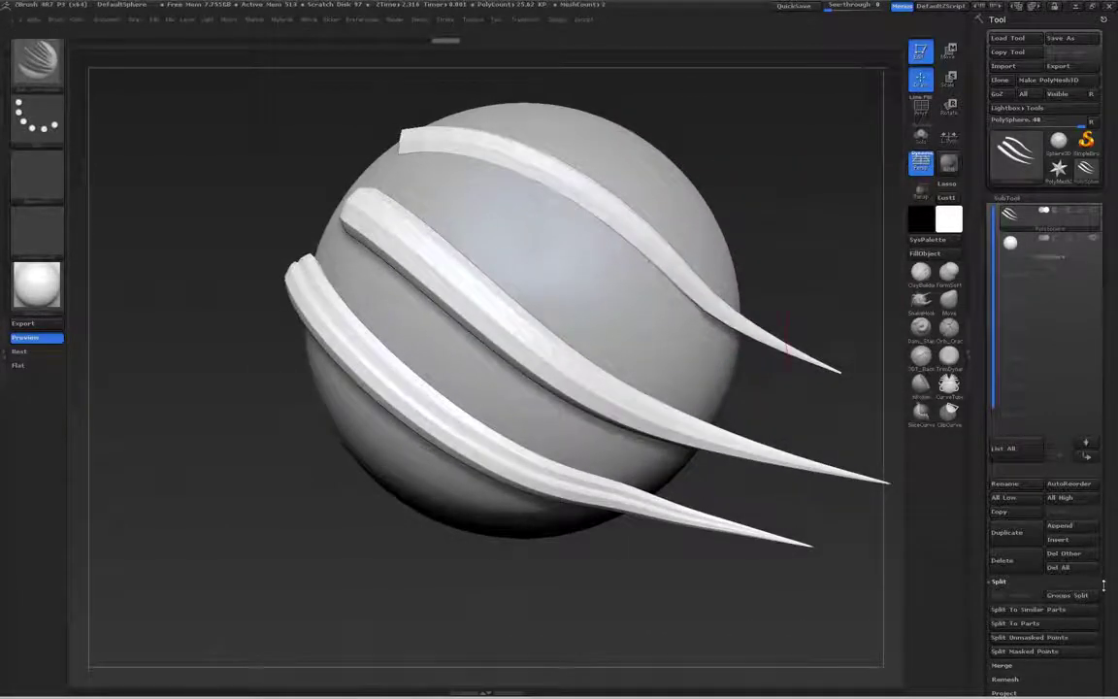
{"action": "scroll", "coordinate": [1101, 543], "scroll_direction": "down", "scroll_amount": 2}
{"action": "scroll", "coordinate": [1091, 485], "scroll_direction": "down", "scroll_amount": 5}
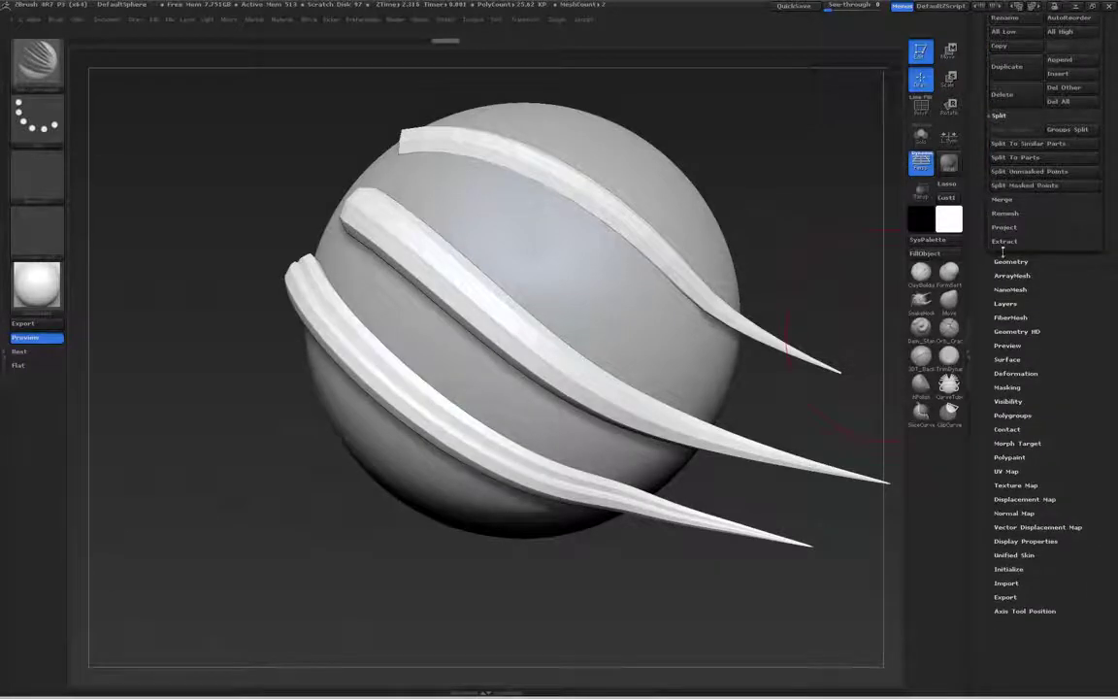
Divide the strand mesh twice in Tool > Geometry to smooth and round it
{"action": "left_click", "coordinate": [1010, 260]}
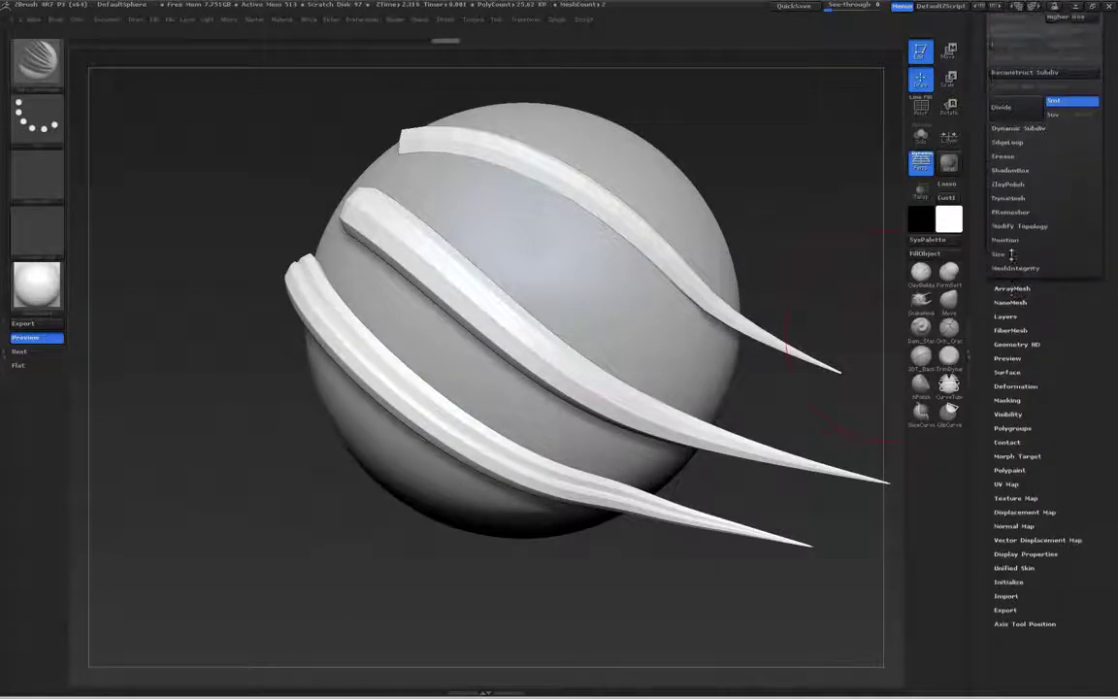
{"action": "left_click", "coordinate": [1012, 114]}
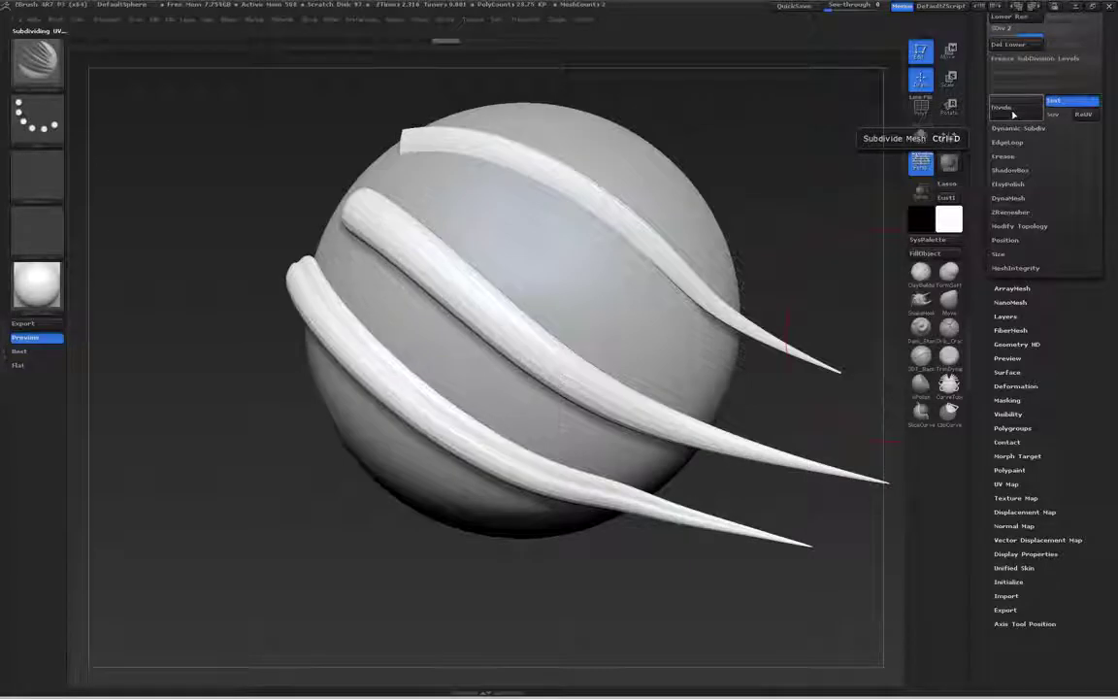
{"action": "left_click", "coordinate": [1013, 113]}
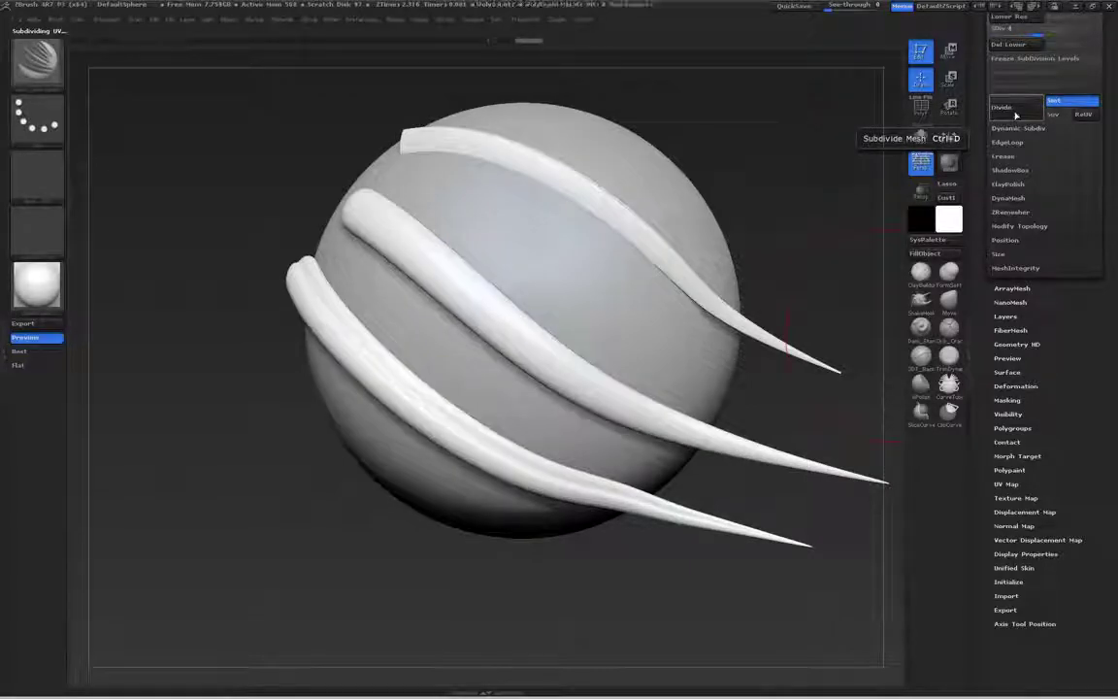
{"action": "left_click_drag", "start_coordinate": [834, 194], "coordinate": [645, 254]}
{"action": "left_click_drag", "start_coordinate": [1082, 491], "coordinate": [1081, 430]}
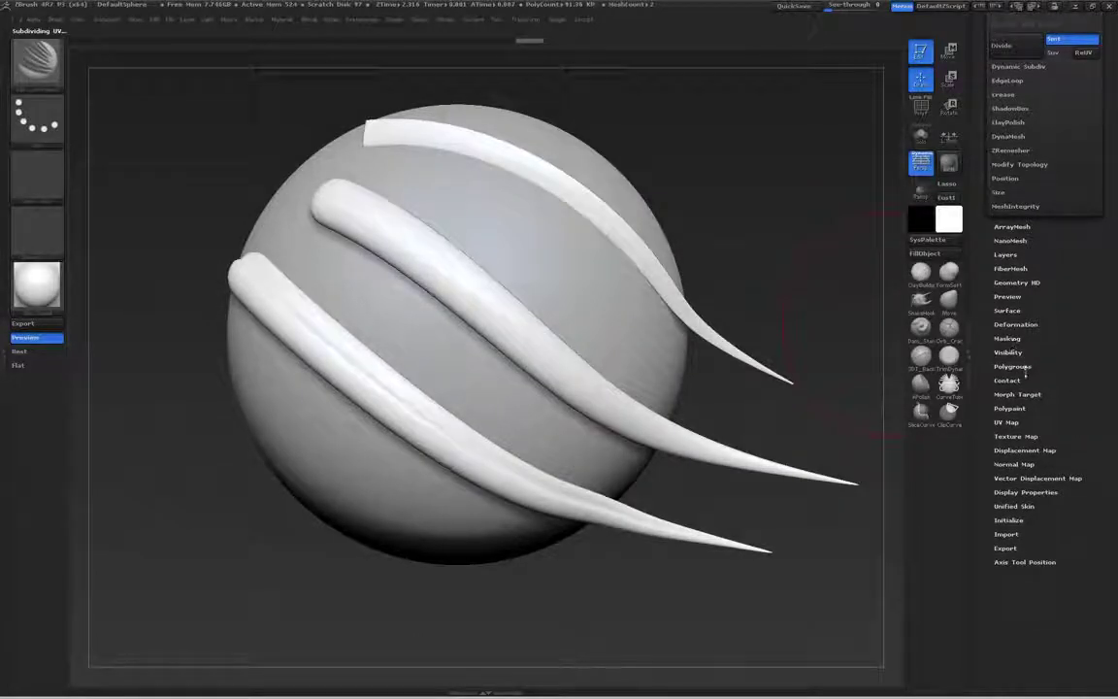
Apply the rainbow Texture 42 as the strands' texture map
{"action": "left_click", "coordinate": [1017, 437]}
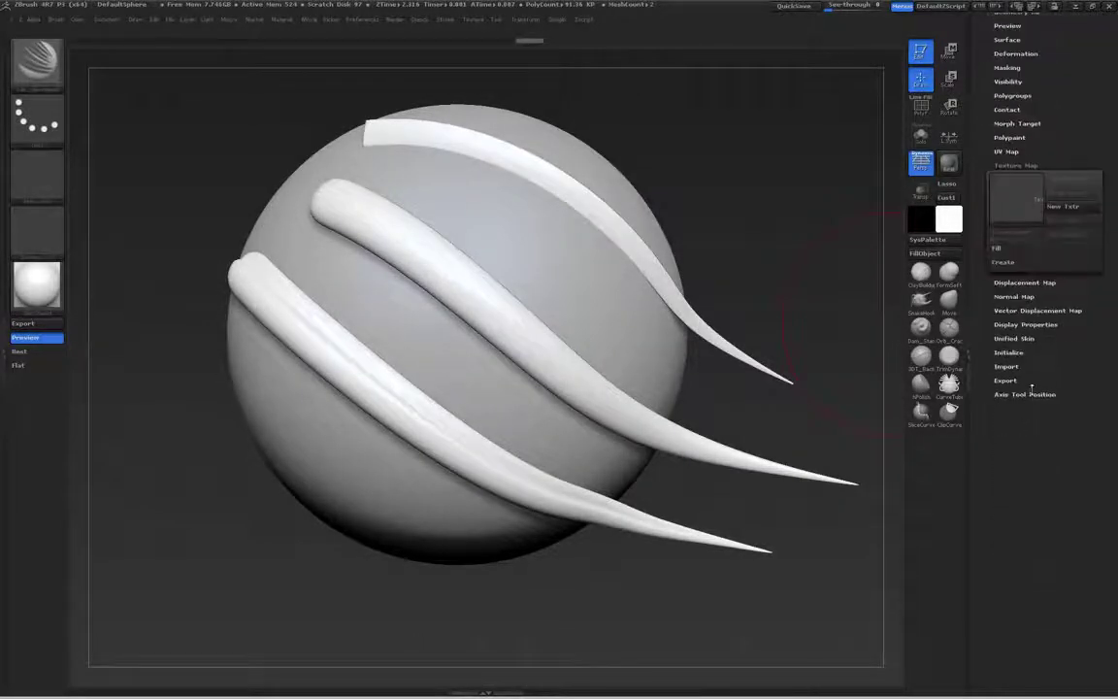
{"action": "left_click", "coordinate": [1014, 205]}
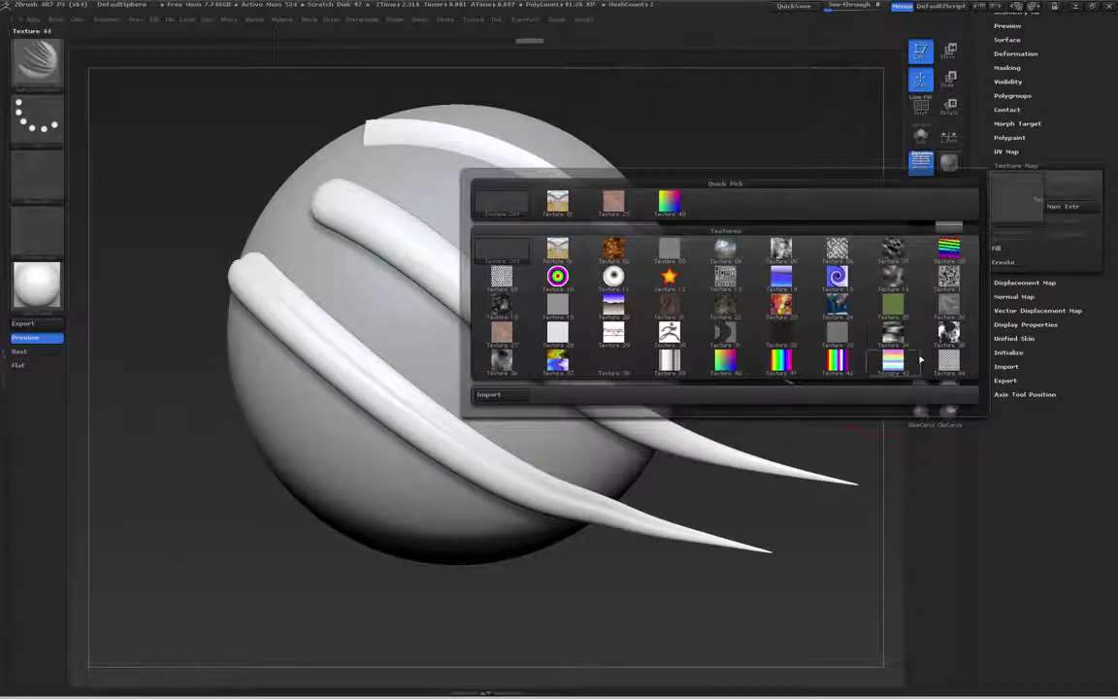
{"action": "left_click", "coordinate": [840, 363]}
{"action": "mouse_move", "coordinate": [757, 302]}
{"action": "left_mouse_down"}
{"action": "mouse_move", "coordinate": [631, 321]}
{"action": "mouse_move", "coordinate": [553, 313]}
{"action": "left_mouse_up"}
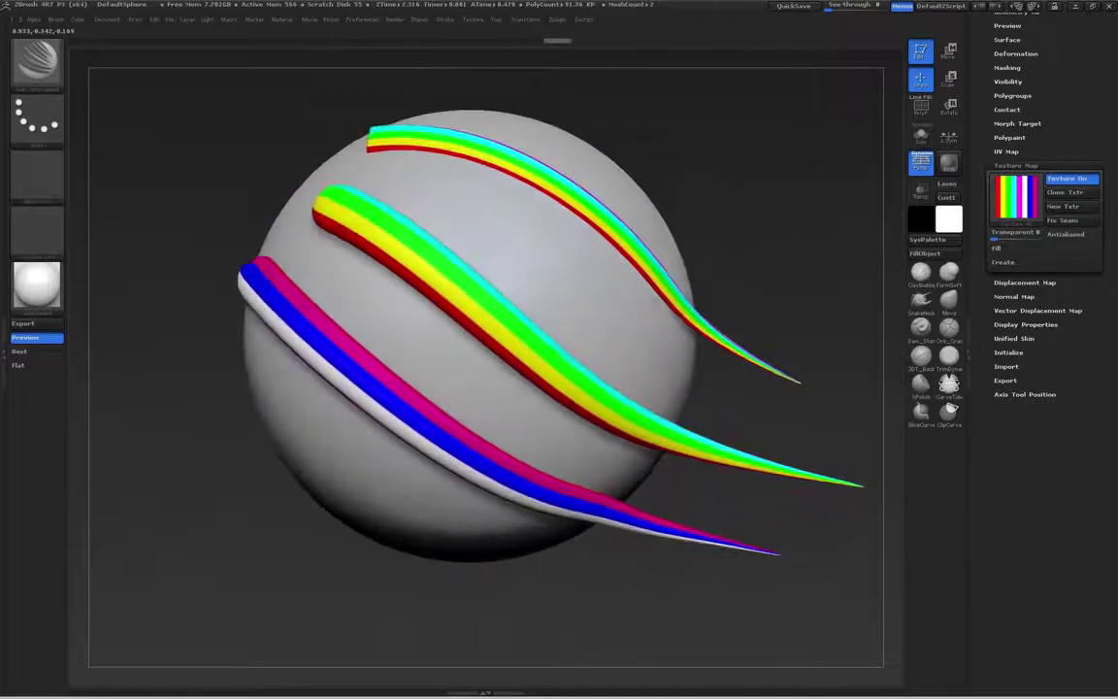
Import Hair_Unwrapped_Brown.jpg from ZBrushes > Hair > SC_Hair_Brush as the strands' texture
{"action": "left_click", "coordinate": [1016, 194]}
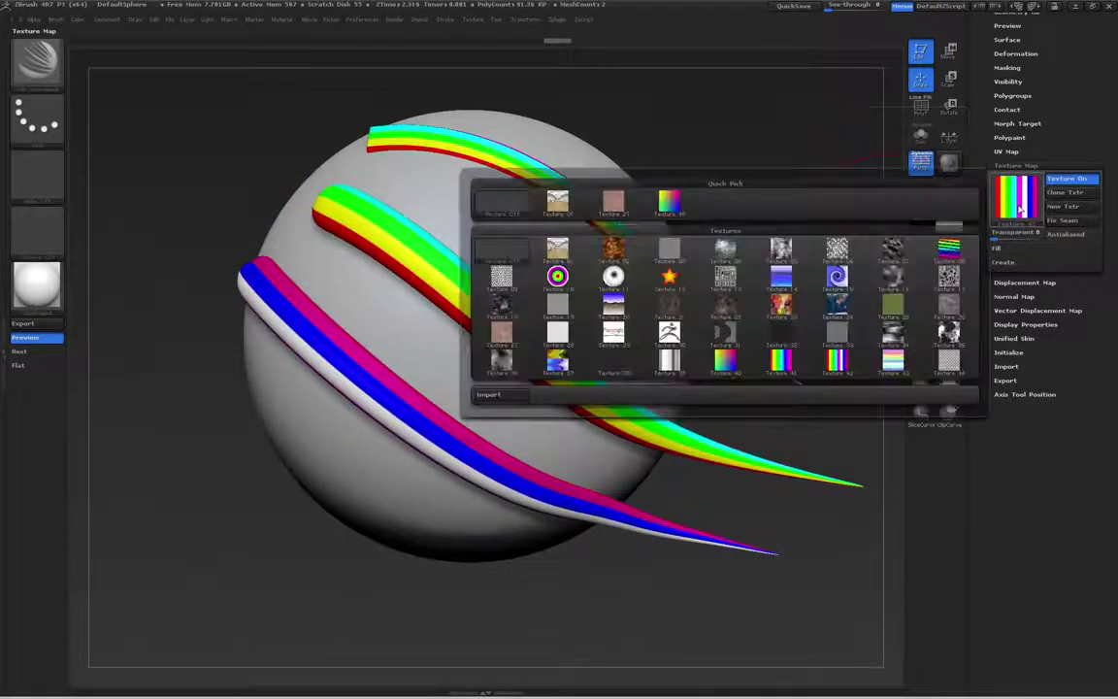
{"action": "left_click", "coordinate": [517, 393]}
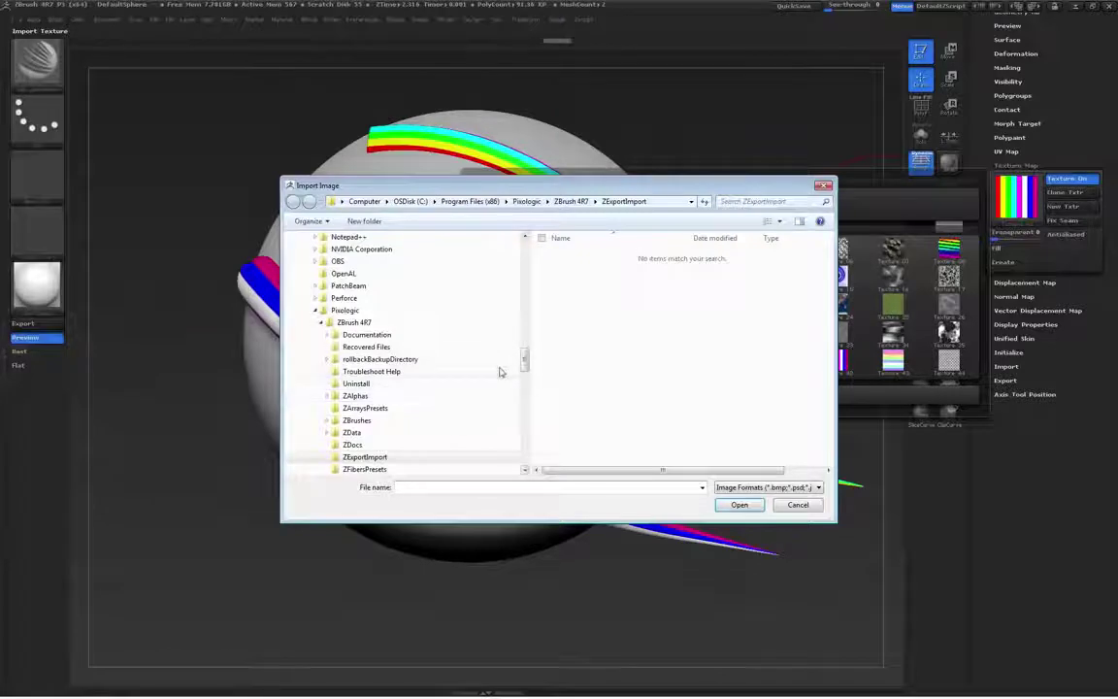
{"action": "scroll", "coordinate": [522, 362], "scroll_direction": "down", "scroll_amount": 4}
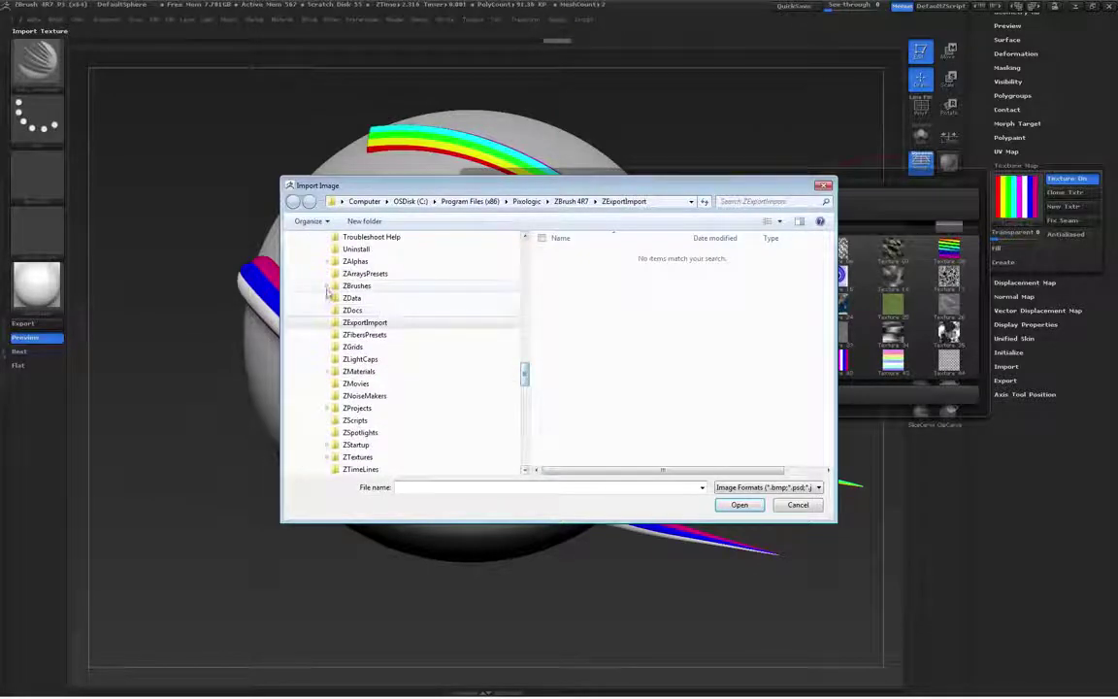
{"action": "left_click", "coordinate": [328, 291]}
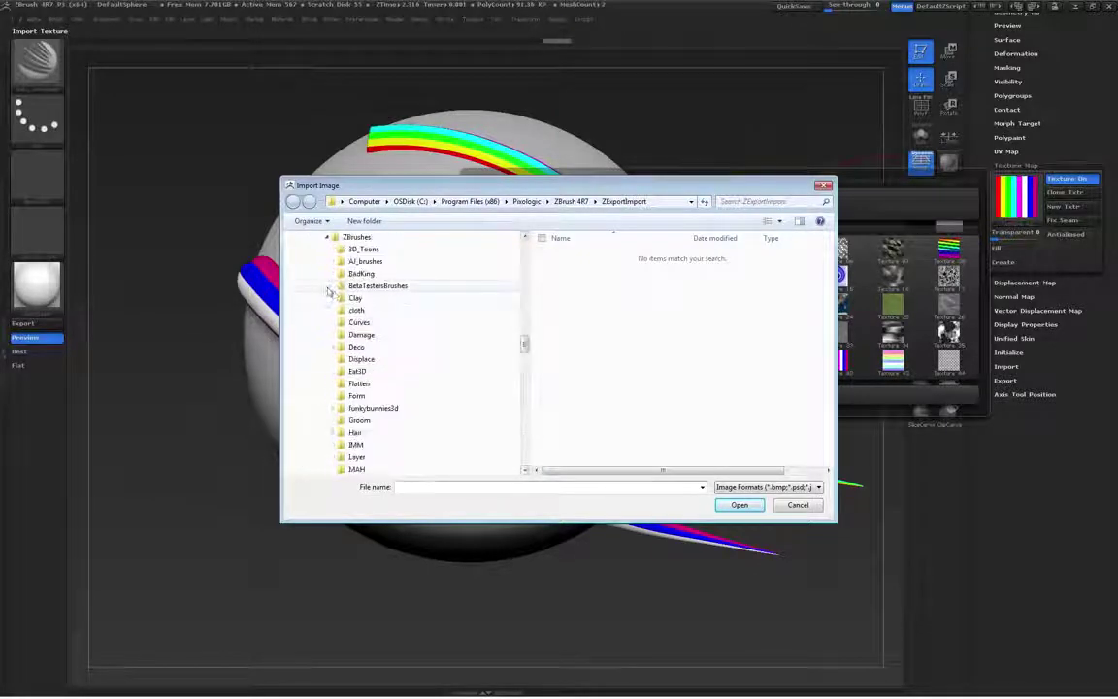
{"action": "left_click", "coordinate": [355, 432]}
{"action": "double_click", "coordinate": [569, 279]}
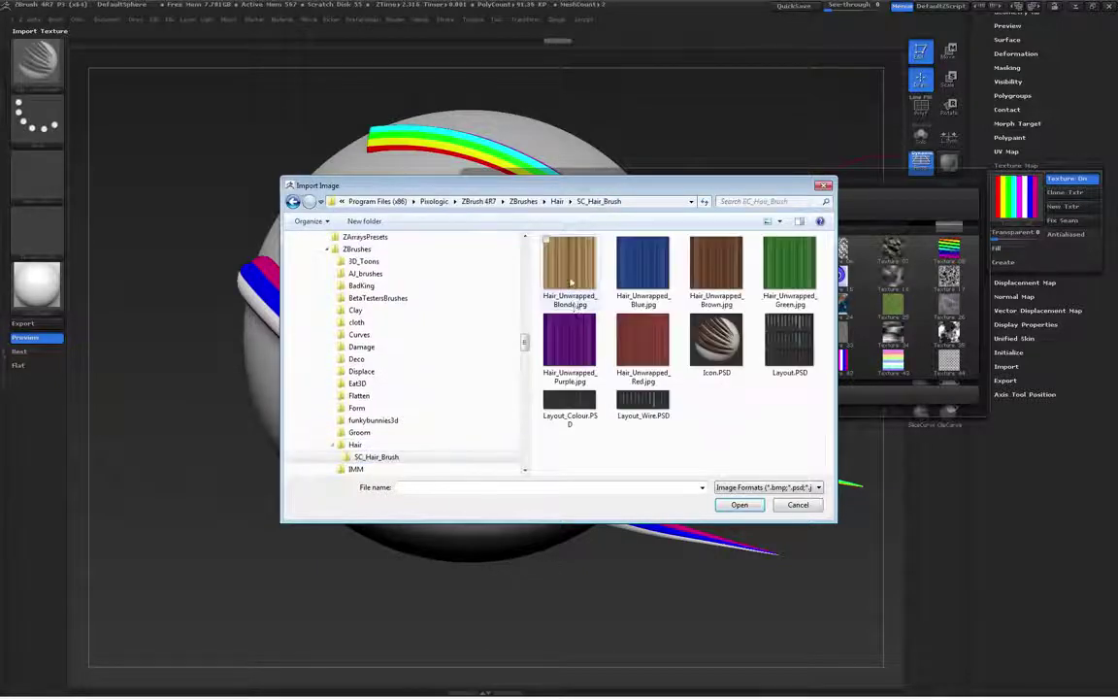
{"action": "left_click", "coordinate": [717, 275]}
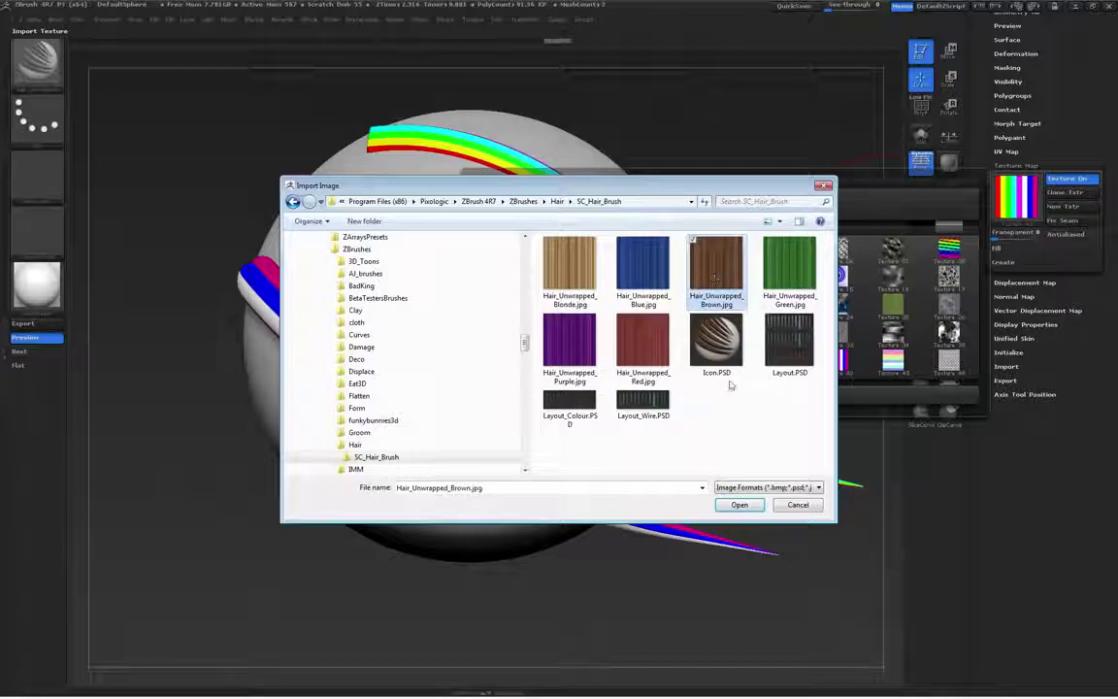
{"action": "left_click", "coordinate": [739, 504]}
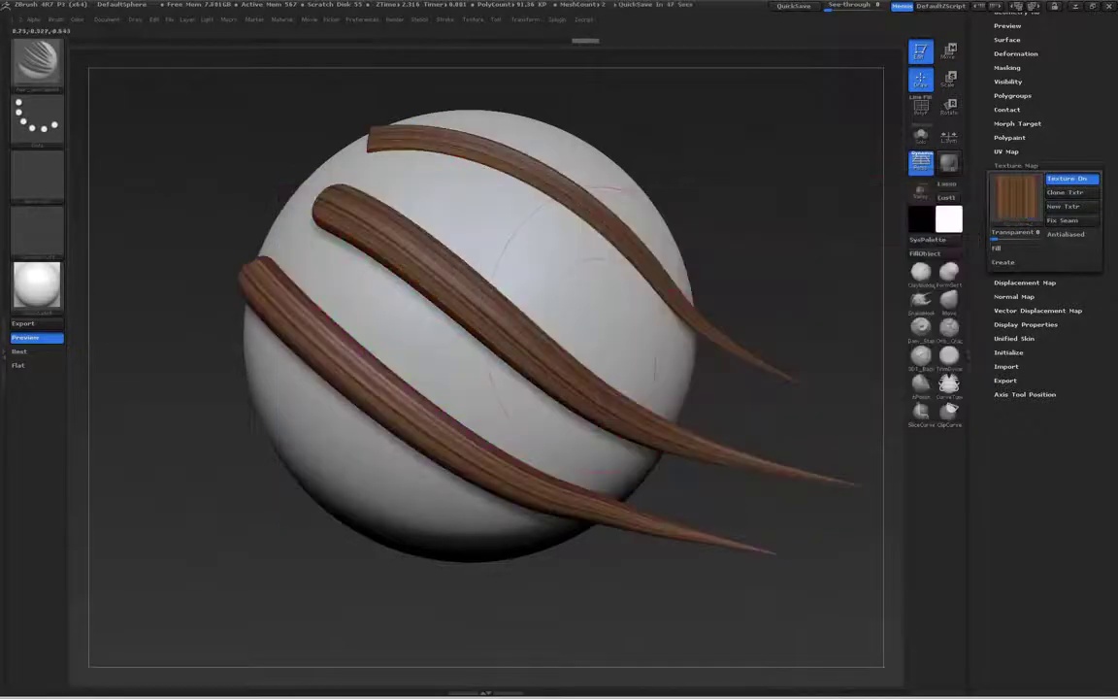
{"action": "left_click_drag", "start_coordinate": [655, 366], "coordinate": [601, 326]}
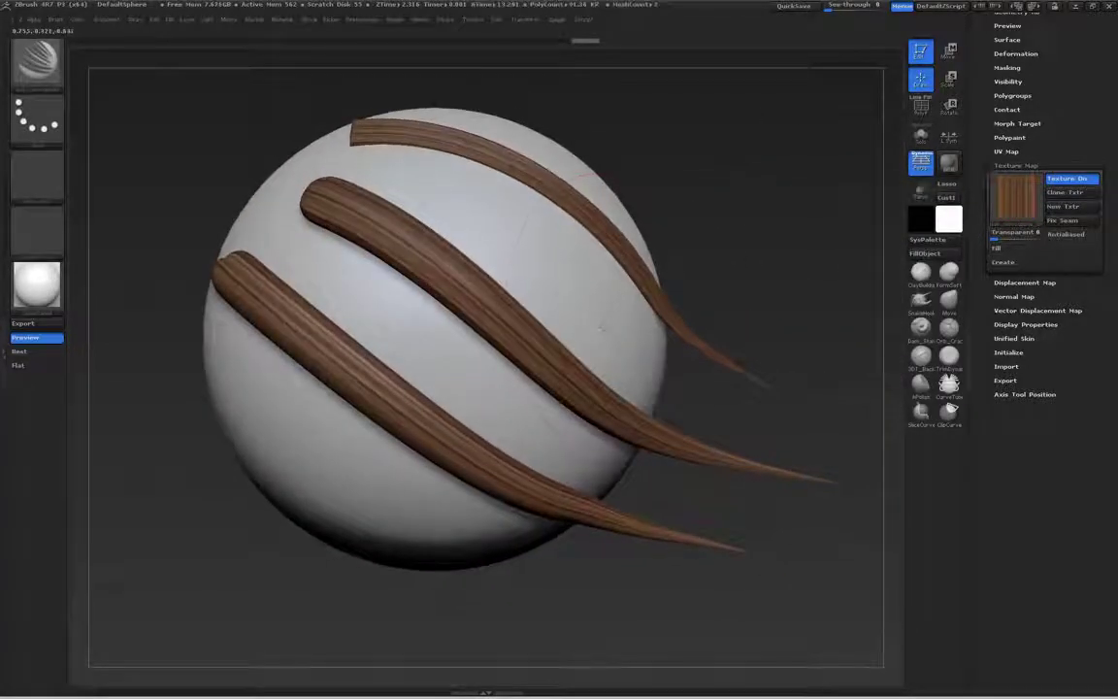
Turn the texture off to show white strands and launch NoiseMaker from Tool > Surface
{"action": "left_click", "coordinate": [1067, 178]}
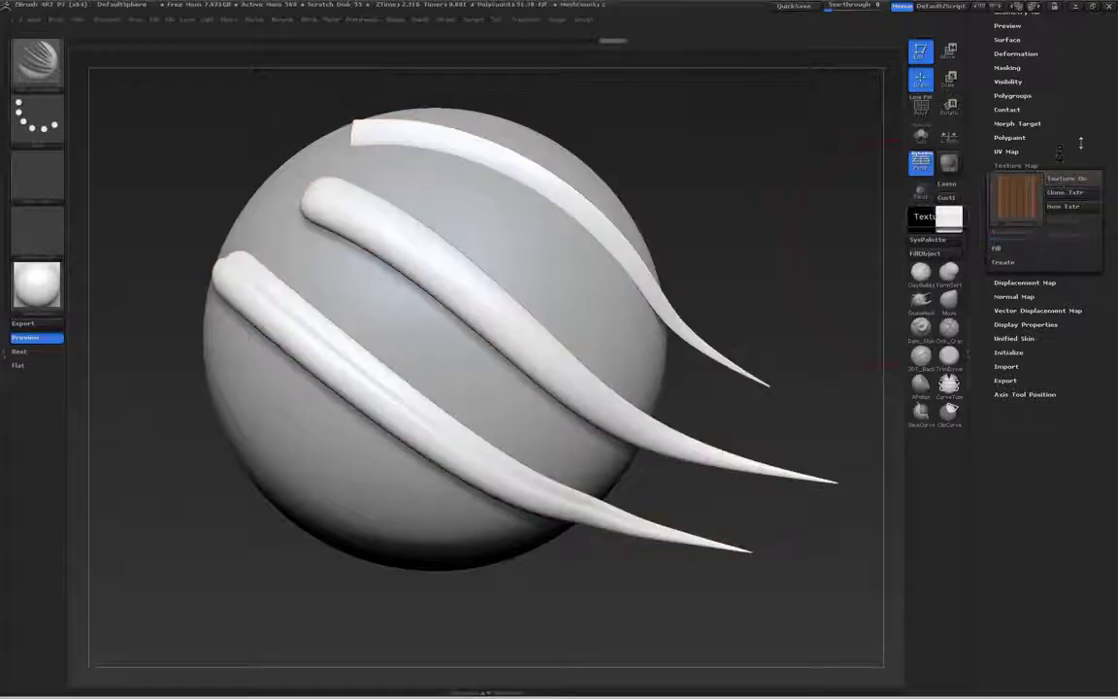
{"action": "scroll", "coordinate": [1080, 142], "scroll_direction": "up", "scroll_amount": 3}
{"action": "left_click", "coordinate": [1006, 181]}
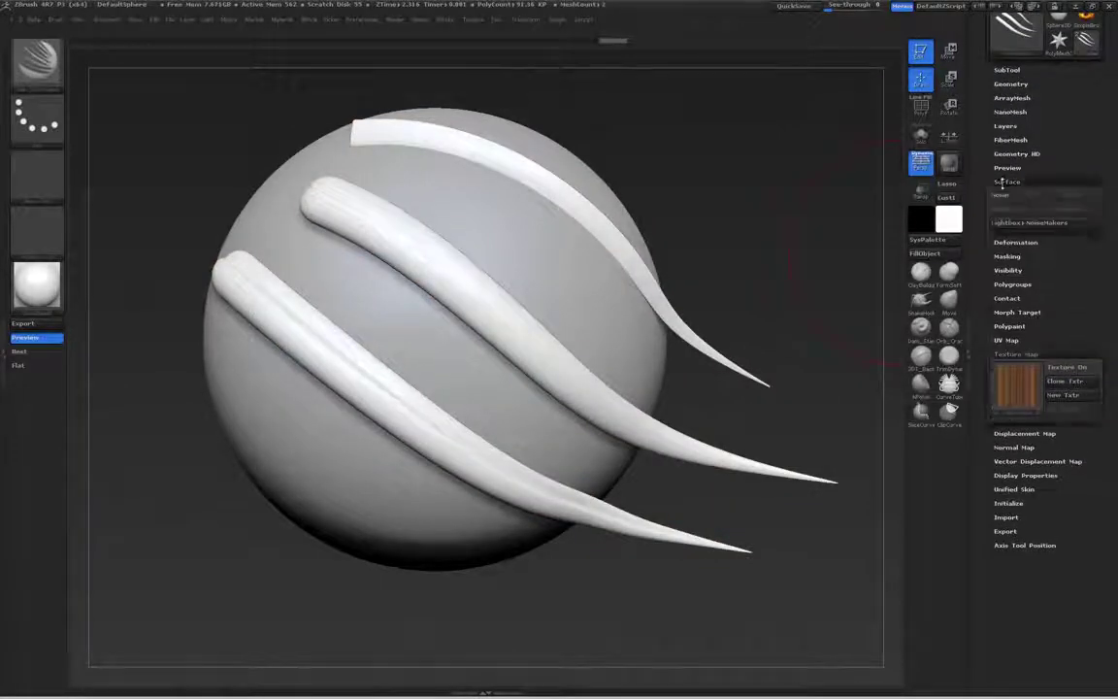
{"action": "left_click", "coordinate": [1047, 251]}
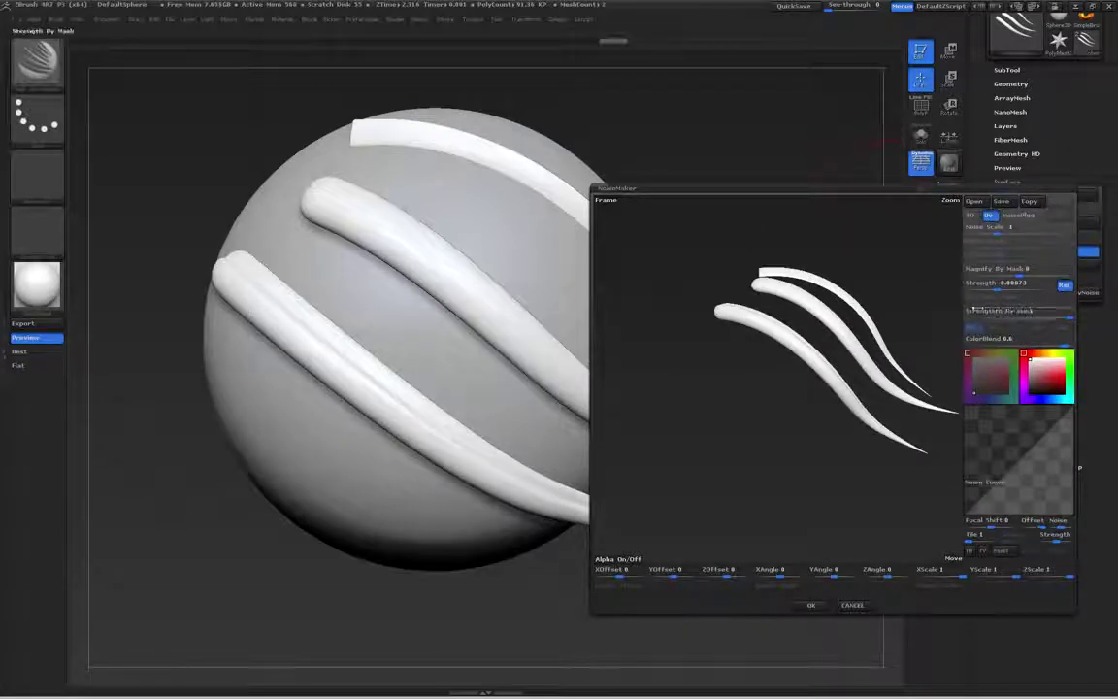
Choose the Stripes pattern as the NoisePlug noise
{"action": "left_click", "coordinate": [1022, 219]}
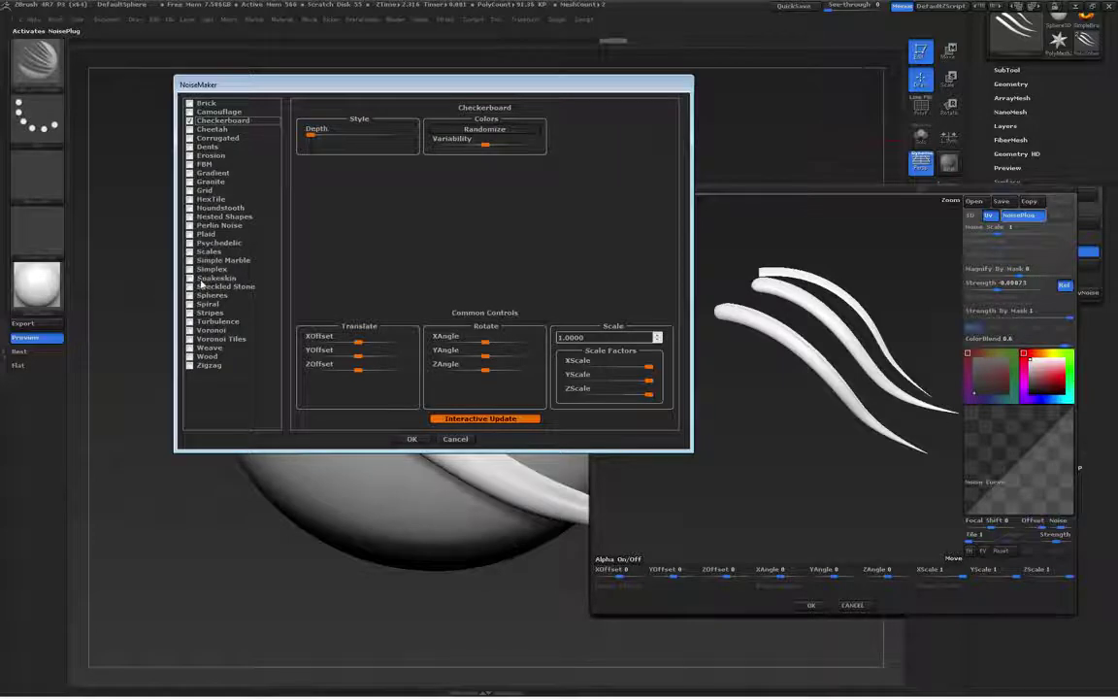
{"action": "left_click", "coordinate": [193, 313]}
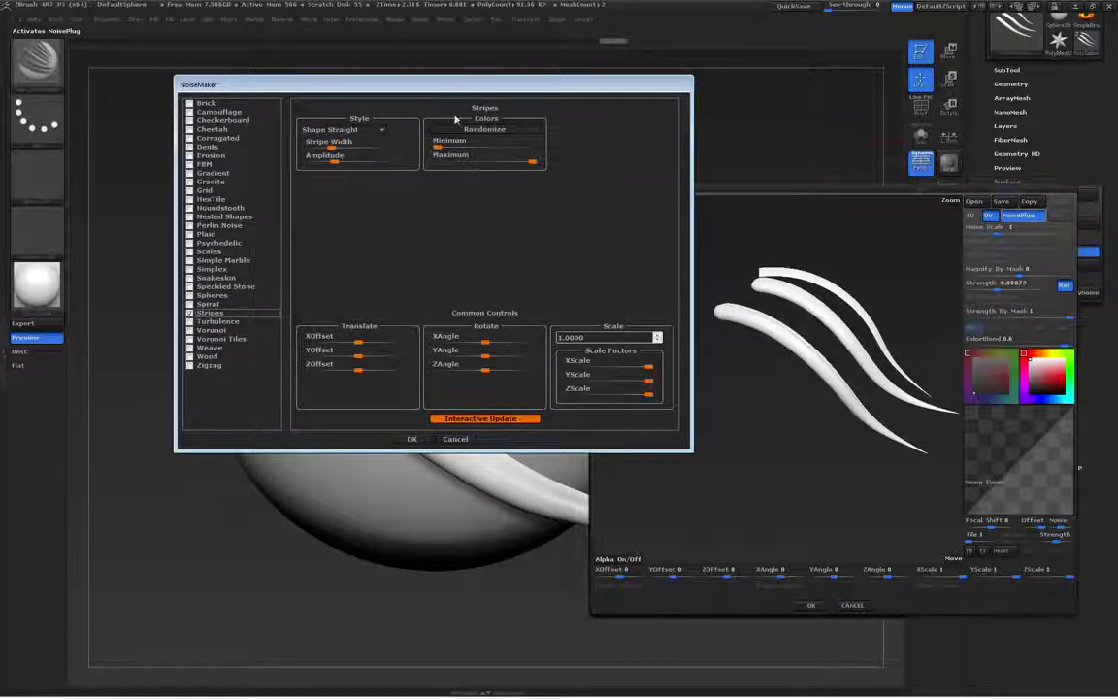
{"action": "left_click", "coordinate": [408, 439]}
Set noise Strength to 0.01869 and Plugin Scale to 0.05524, then accept NoiseMaker
{"action": "left_click", "coordinate": [983, 289]}
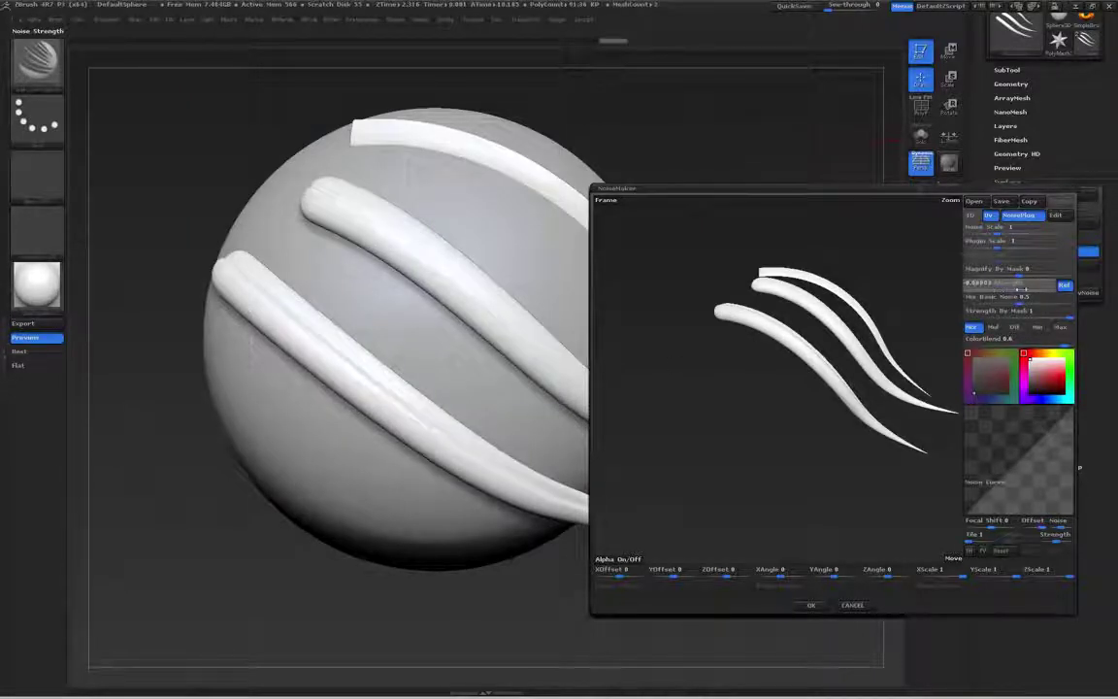
{"action": "mouse_move", "coordinate": [1028, 289]}
{"action": "left_mouse_down"}
{"action": "mouse_move", "coordinate": [1038, 290]}
{"action": "mouse_move", "coordinate": [981, 311]}
{"action": "left_mouse_up"}
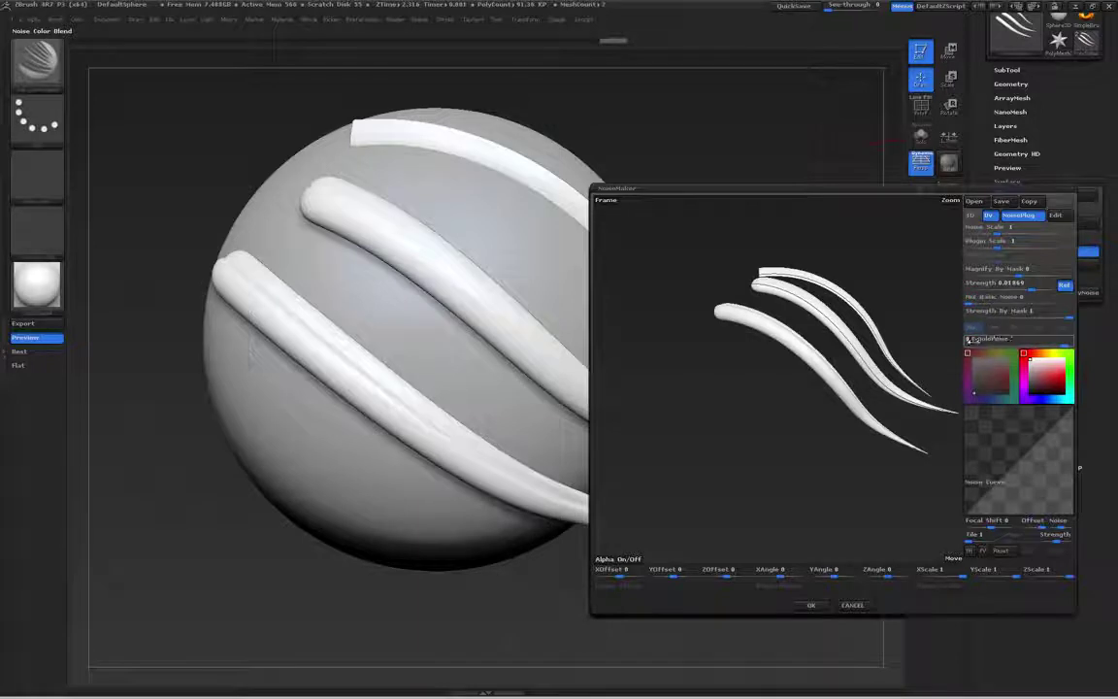
{"action": "mouse_move", "coordinate": [913, 305]}
{"action": "left_mouse_down"}
{"action": "mouse_move", "coordinate": [870, 294]}
{"action": "mouse_move", "coordinate": [873, 356]}
{"action": "mouse_move", "coordinate": [843, 352]}
{"action": "mouse_move", "coordinate": [826, 327]}
{"action": "mouse_move", "coordinate": [840, 346]}
{"action": "mouse_move", "coordinate": [865, 324]}
{"action": "mouse_move", "coordinate": [851, 336]}
{"action": "left_mouse_up"}
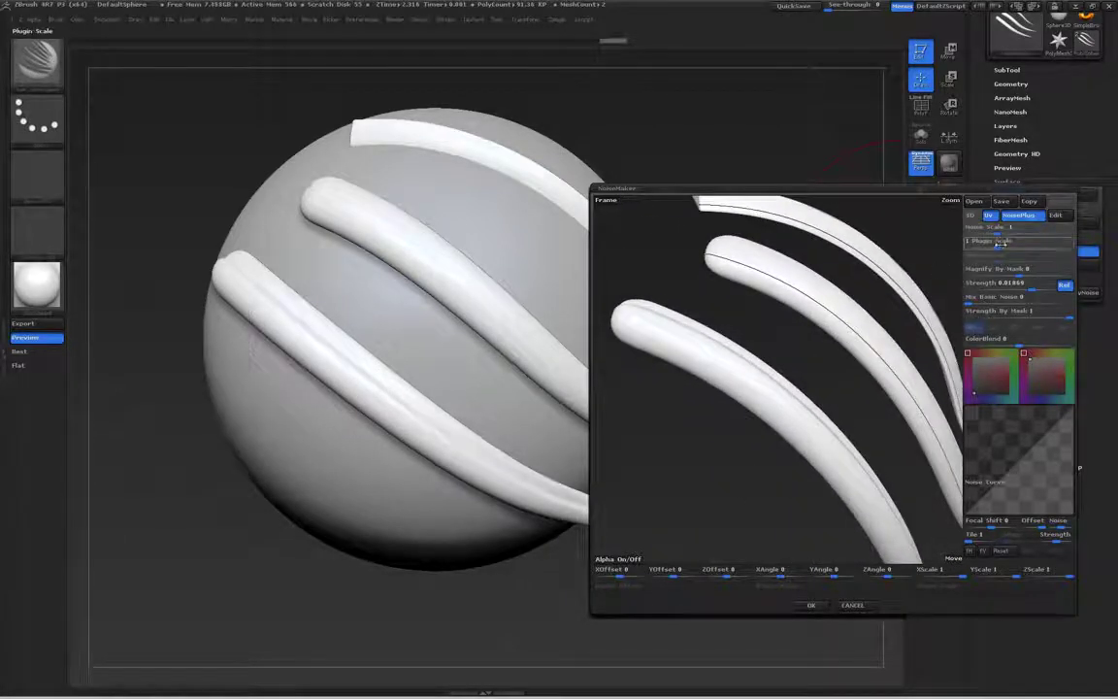
{"action": "left_click_drag", "start_coordinate": [999, 244], "coordinate": [984, 247]}
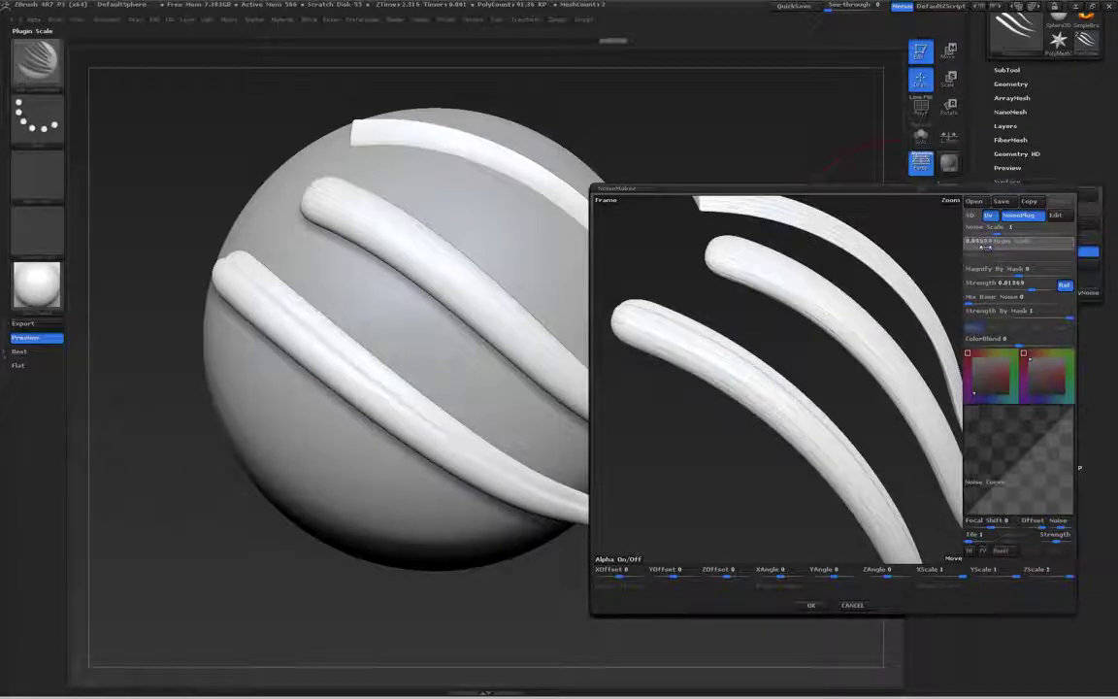
{"action": "scroll", "coordinate": [800, 320], "scroll_direction": "up", "scroll_amount": 3}
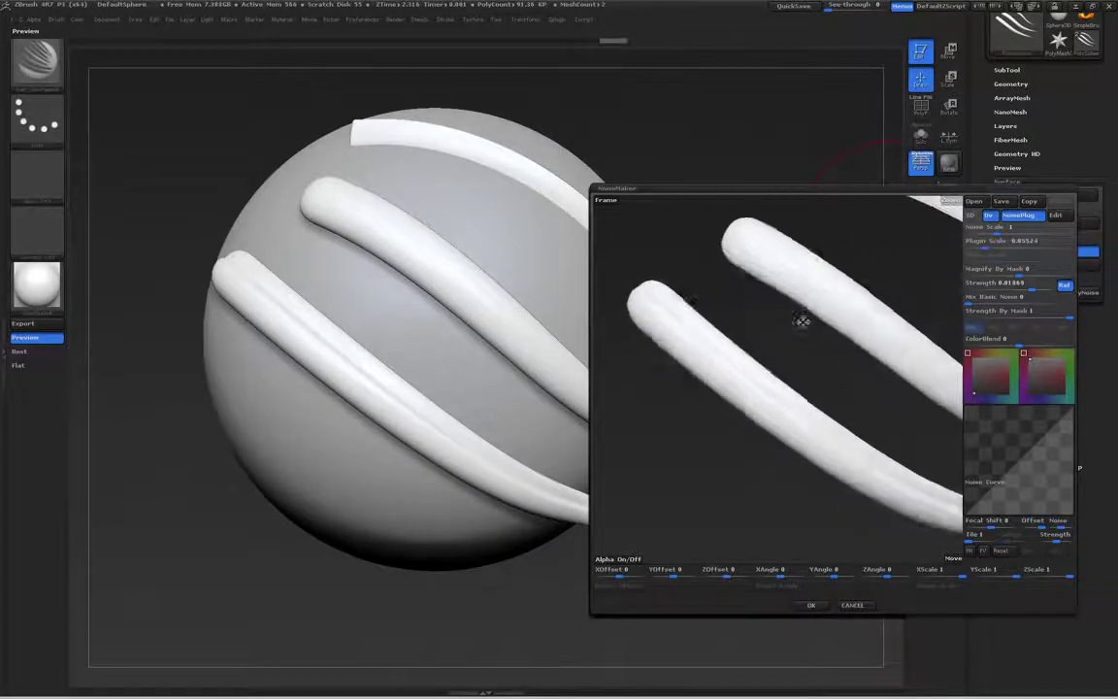
{"action": "scroll", "coordinate": [799, 320], "scroll_direction": "down", "scroll_amount": 2}
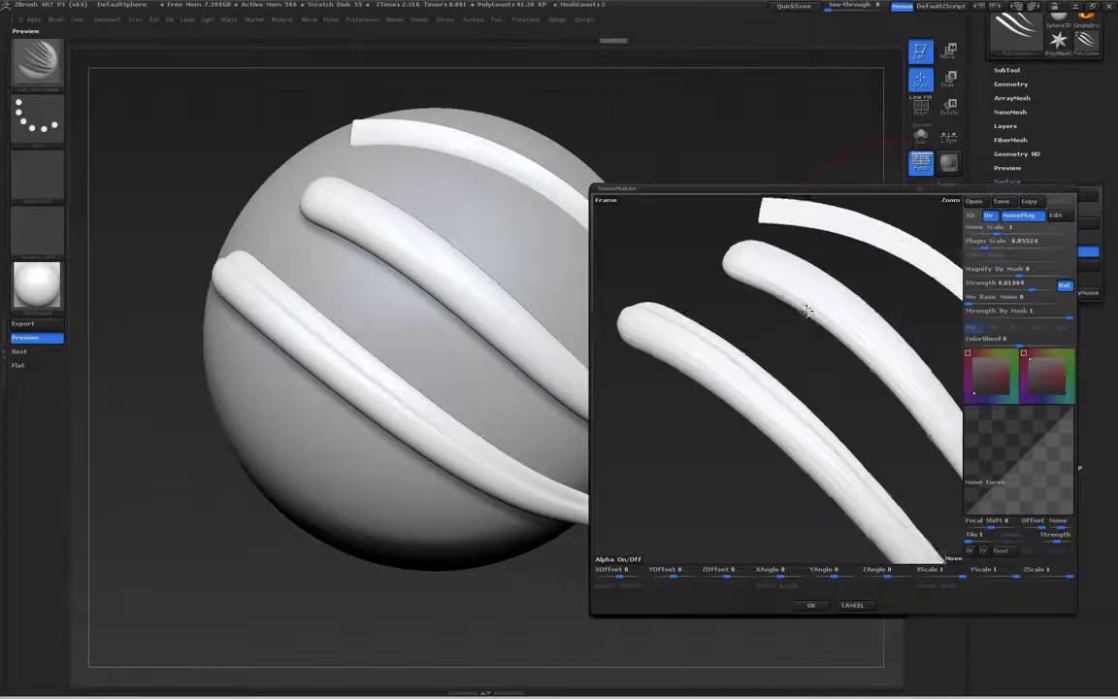
{"action": "left_click", "coordinate": [809, 606]}
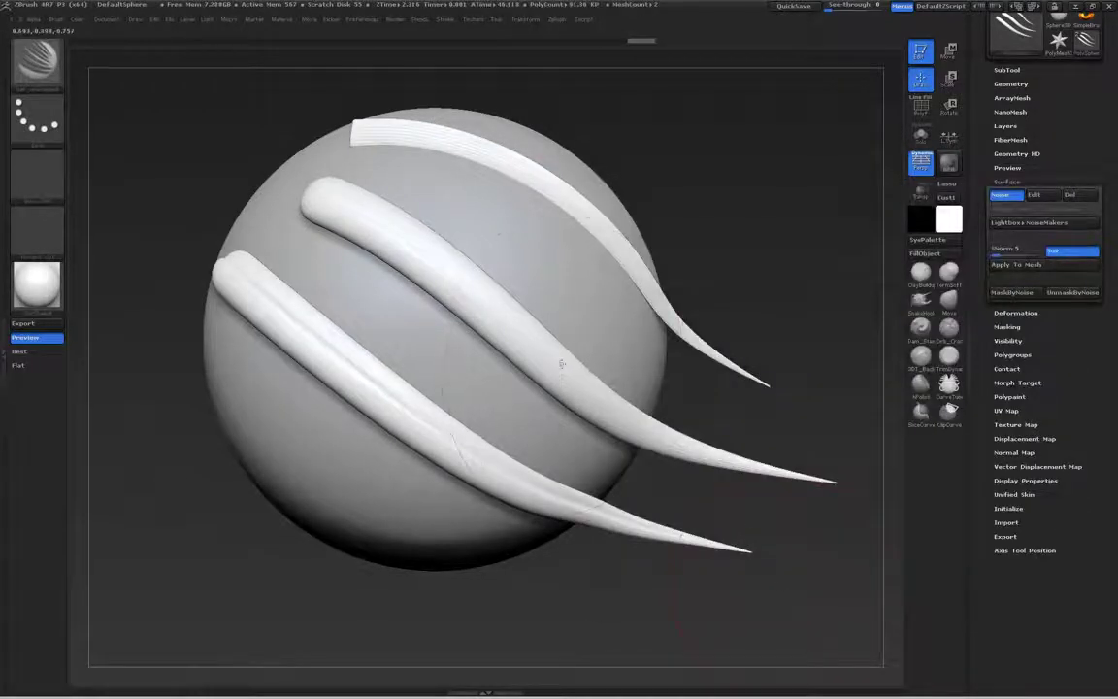
Zoom in to check the striped noise, then reopen NoiseMaker via Surface Edit
{"action": "left_click_drag", "start_coordinate": [789, 591], "coordinate": [569, 336]}
{"action": "mouse_move", "coordinate": [478, 306]}
{"action": "right_mouse_down", "text": "ctrl"}
{"action": "mouse_move", "coordinate": [430, 328]}
{"action": "mouse_move", "coordinate": [408, 320]}
{"action": "right_mouse_up", "text": "ctrl"}
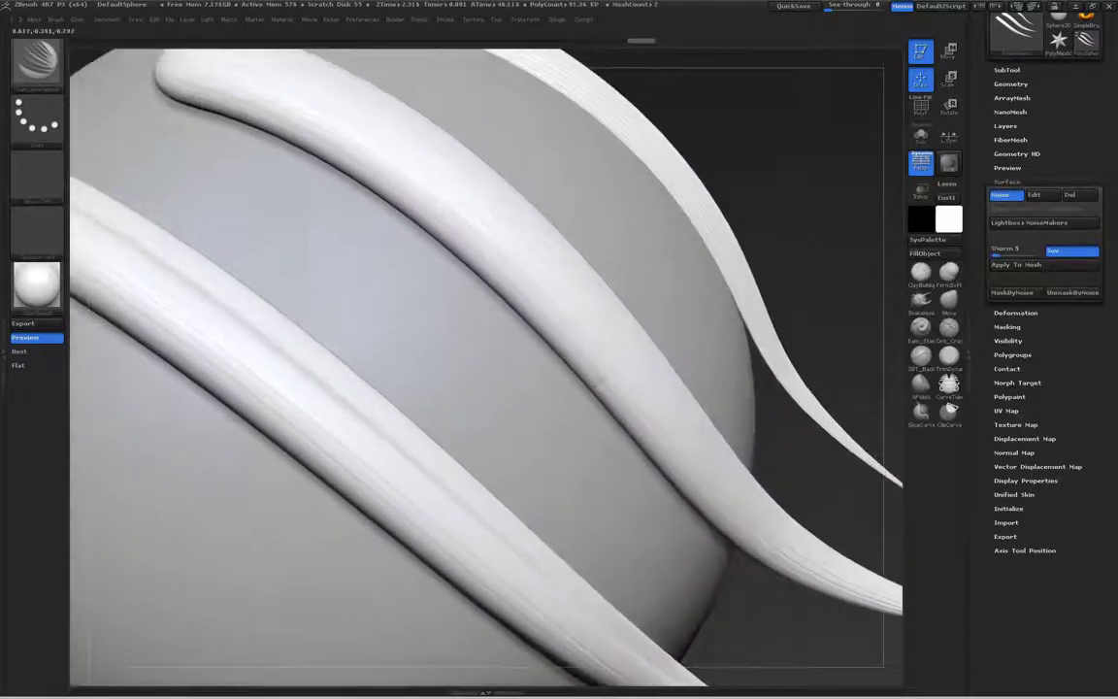
{"action": "mouse_move", "coordinate": [544, 368]}
{"action": "right_mouse_down", "text": "ctrl"}
{"action": "mouse_move", "coordinate": [598, 349]}
{"action": "mouse_move", "coordinate": [679, 252]}
{"action": "right_mouse_up", "text": "ctrl"}
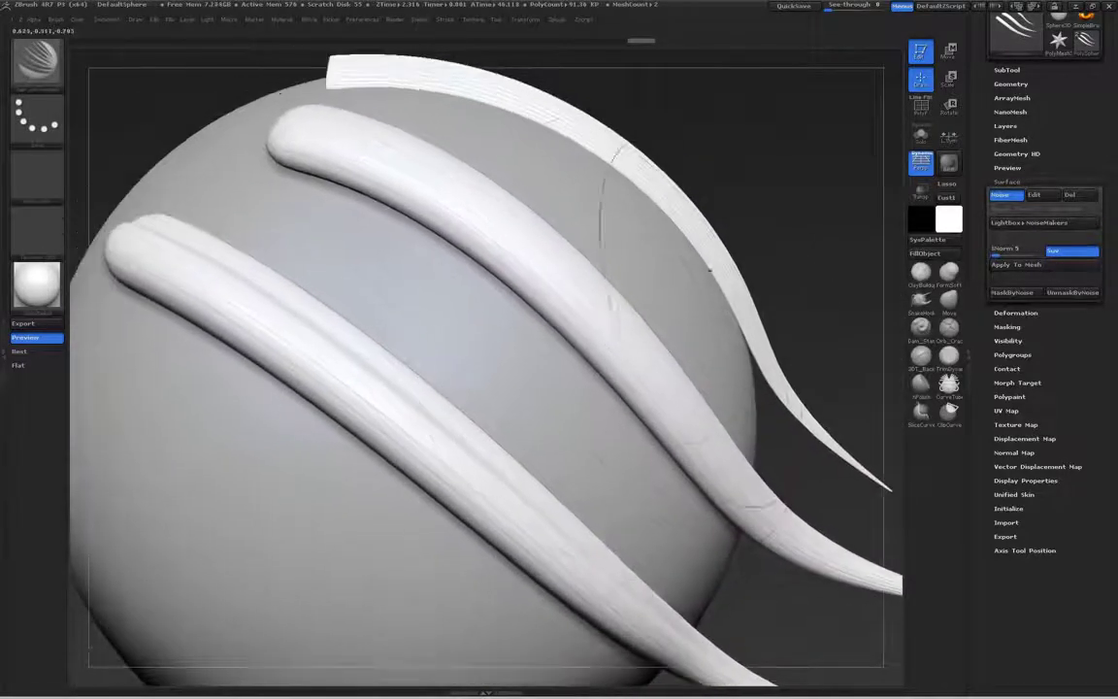
{"action": "left_click", "coordinate": [1034, 196]}
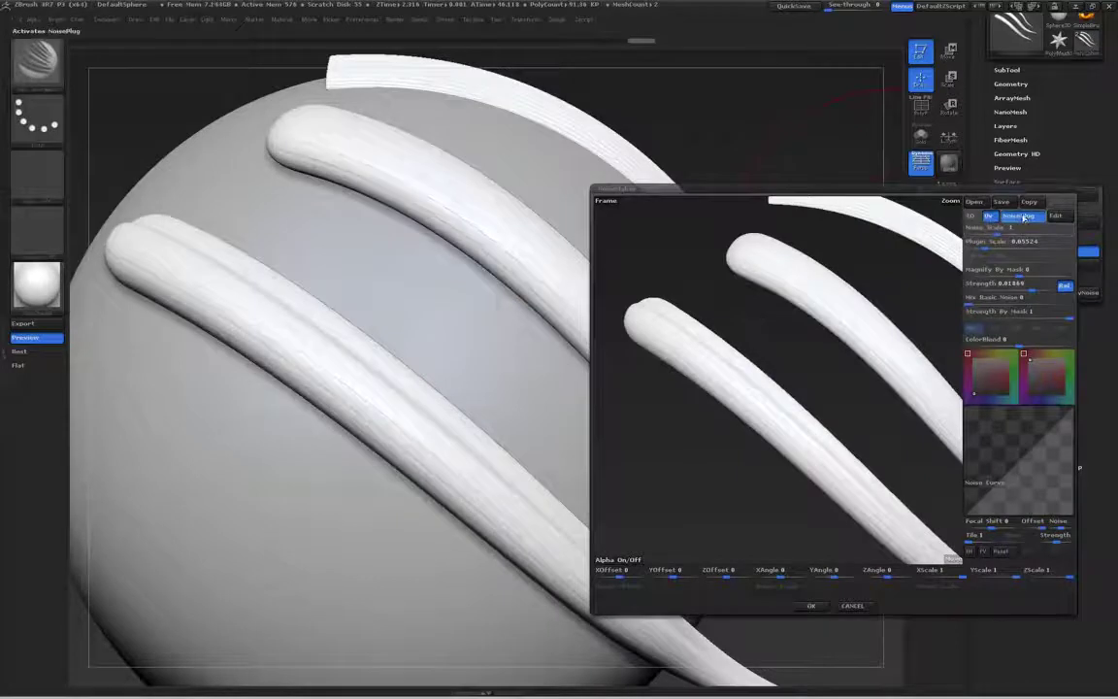
Load Hair_Unwrapped_Blonde.jpg as the noise alpha image
{"action": "left_click", "coordinate": [621, 559]}
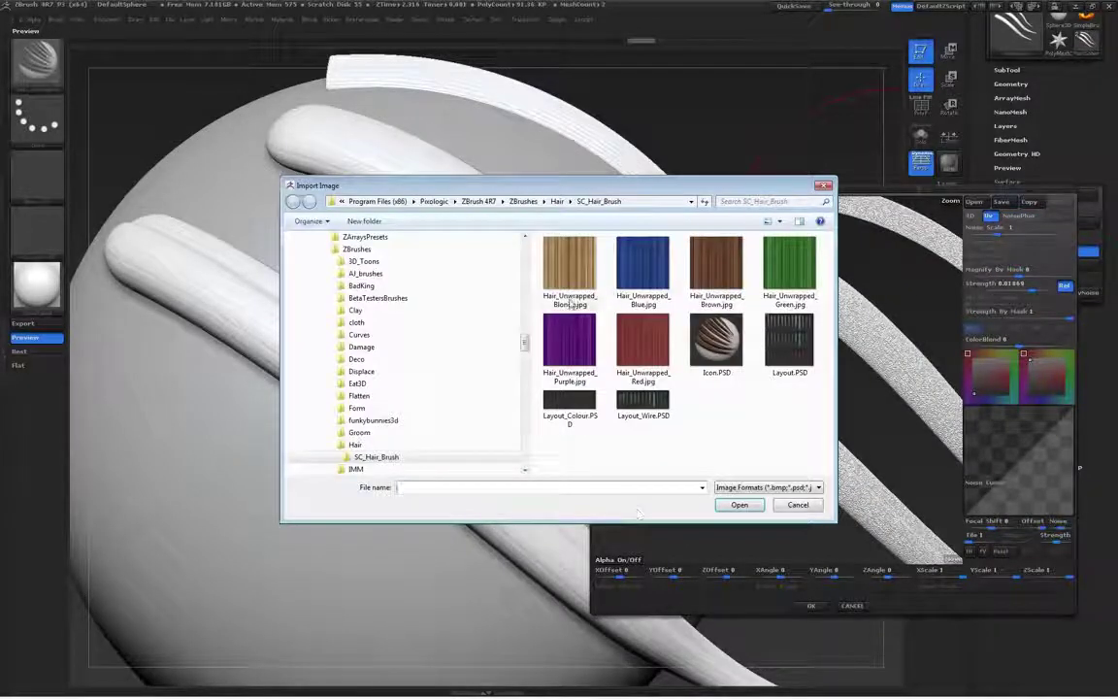
{"action": "left_click", "coordinate": [579, 272]}
{"action": "left_click", "coordinate": [738, 507]}
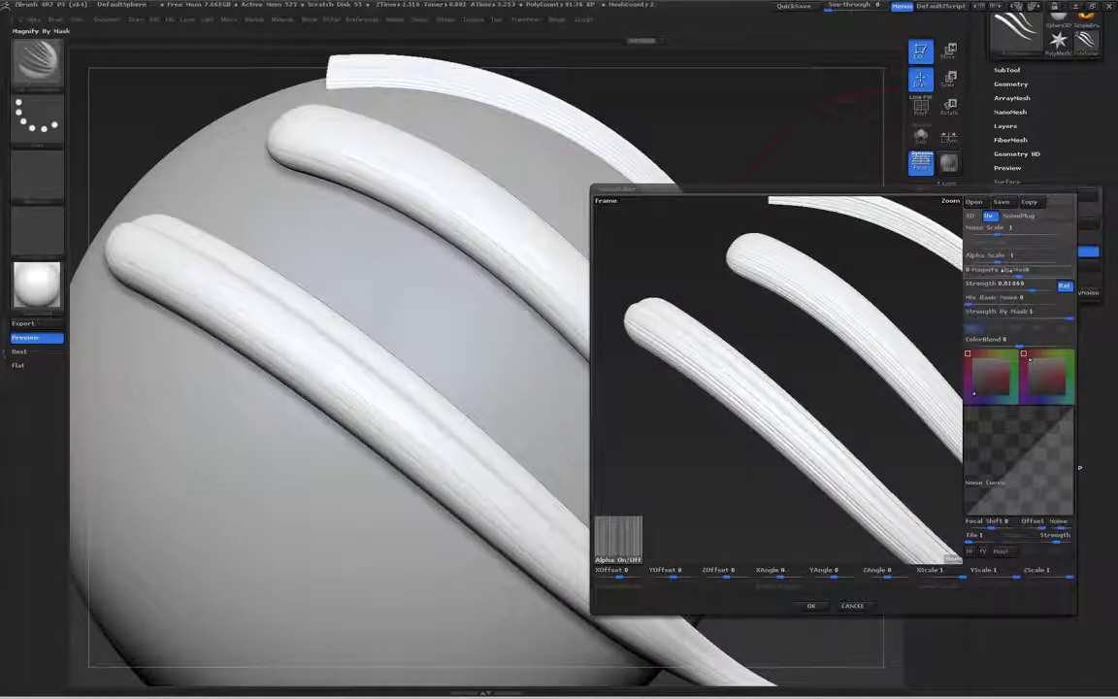
{"action": "left_click_drag", "start_coordinate": [794, 372], "coordinate": [782, 379]}
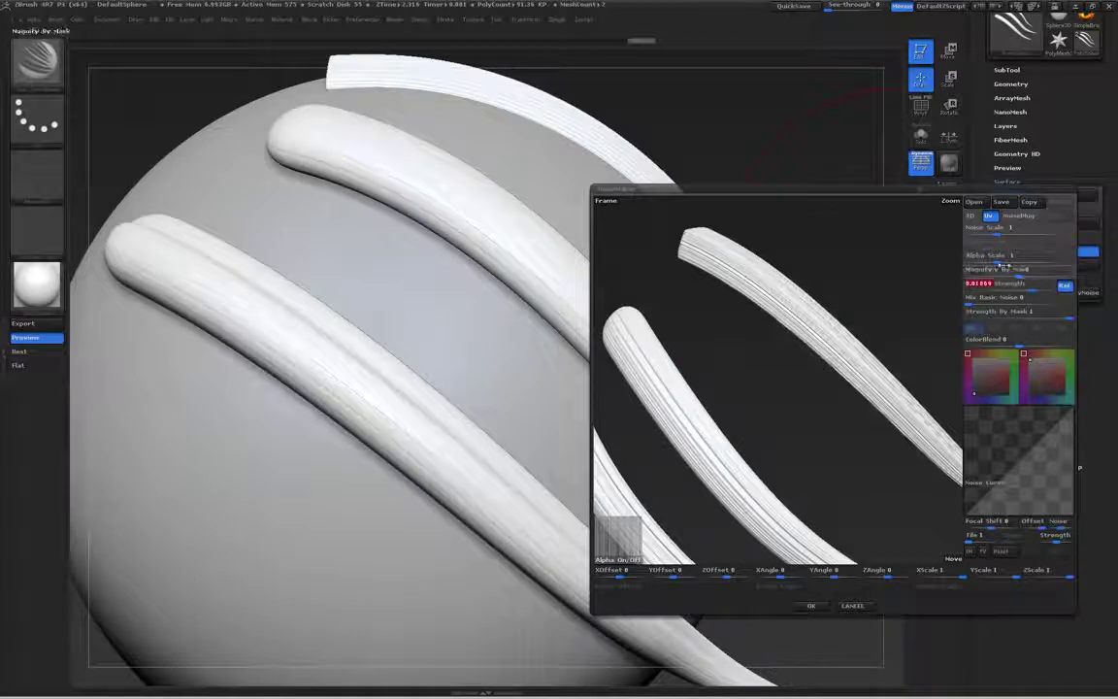
Refine Alpha Scale, raise Strength to 0.02147, and accept the noise settings
{"action": "mouse_move", "coordinate": [980, 256]}
{"action": "left_mouse_down"}
{"action": "mouse_move", "coordinate": [1002, 263]}
{"action": "mouse_move", "coordinate": [984, 268]}
{"action": "left_mouse_up"}
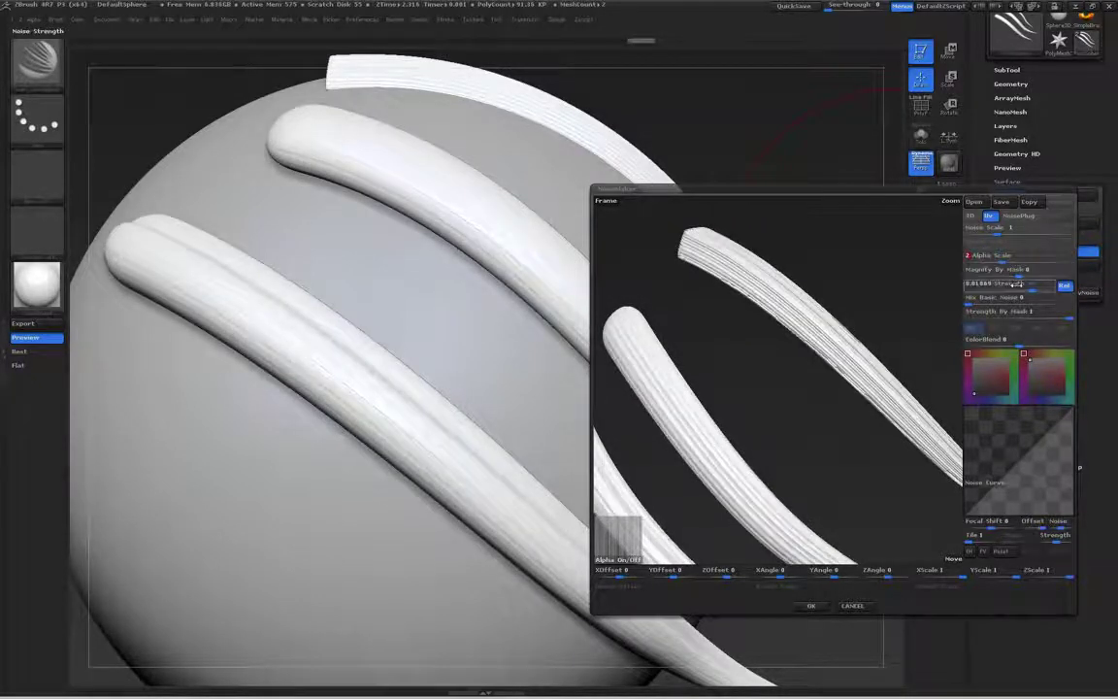
{"action": "left_click_drag", "start_coordinate": [1031, 284], "coordinate": [1030, 289]}
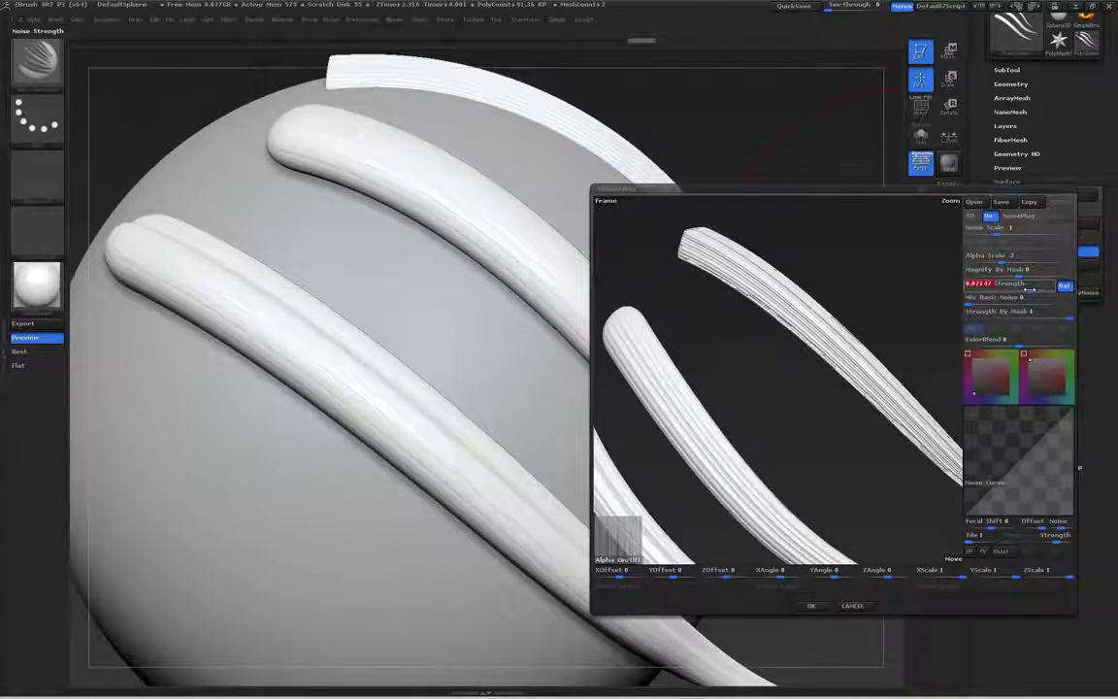
{"action": "left_click", "coordinate": [811, 606]}
{"action": "mouse_move", "coordinate": [750, 278]}
{"action": "left_mouse_down"}
{"action": "mouse_move", "coordinate": [718, 270]}
{"action": "mouse_move", "coordinate": [738, 291]}
{"action": "mouse_move", "coordinate": [601, 311]}
{"action": "mouse_move", "coordinate": [595, 258]}
{"action": "mouse_move", "coordinate": [834, 199]}
{"action": "left_mouse_up"}
{"action": "key", "text": "space"}
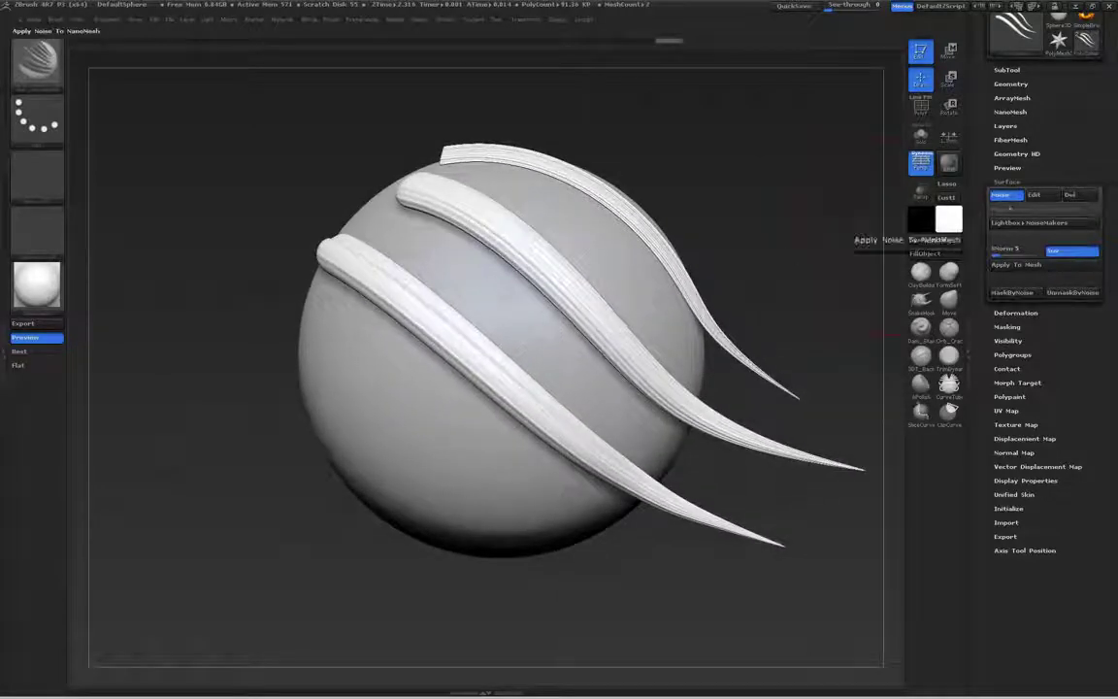